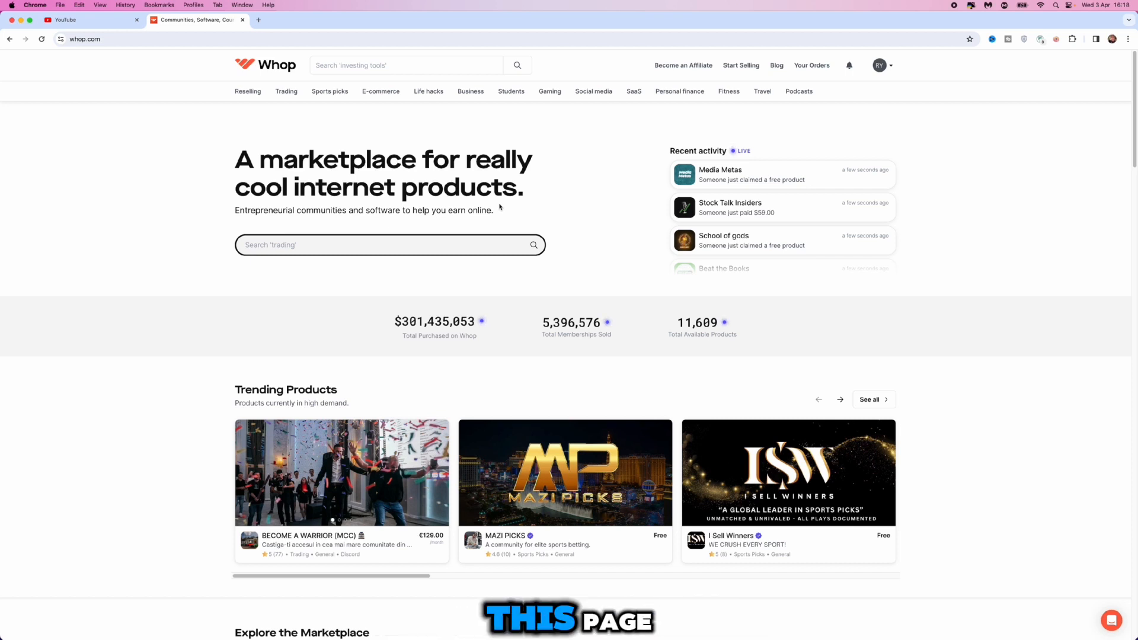
Start selling on Whop and create a new store named YouTube Tutorial Membership
{"action": "left_click", "coordinate": [753, 70]}
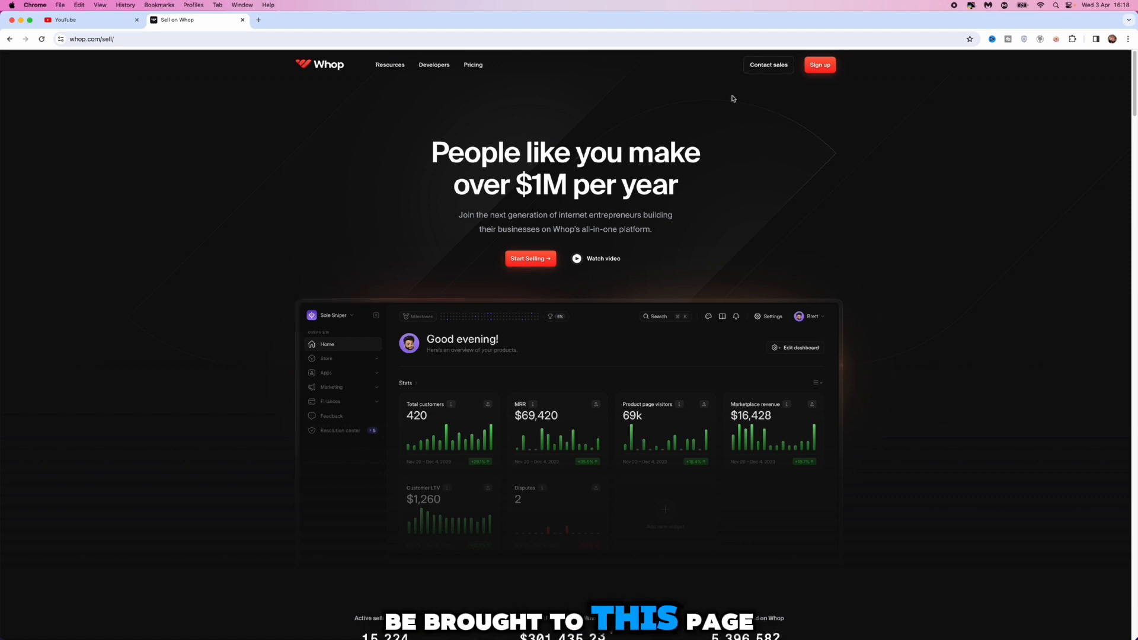
{"action": "left_click", "coordinate": [525, 261]}
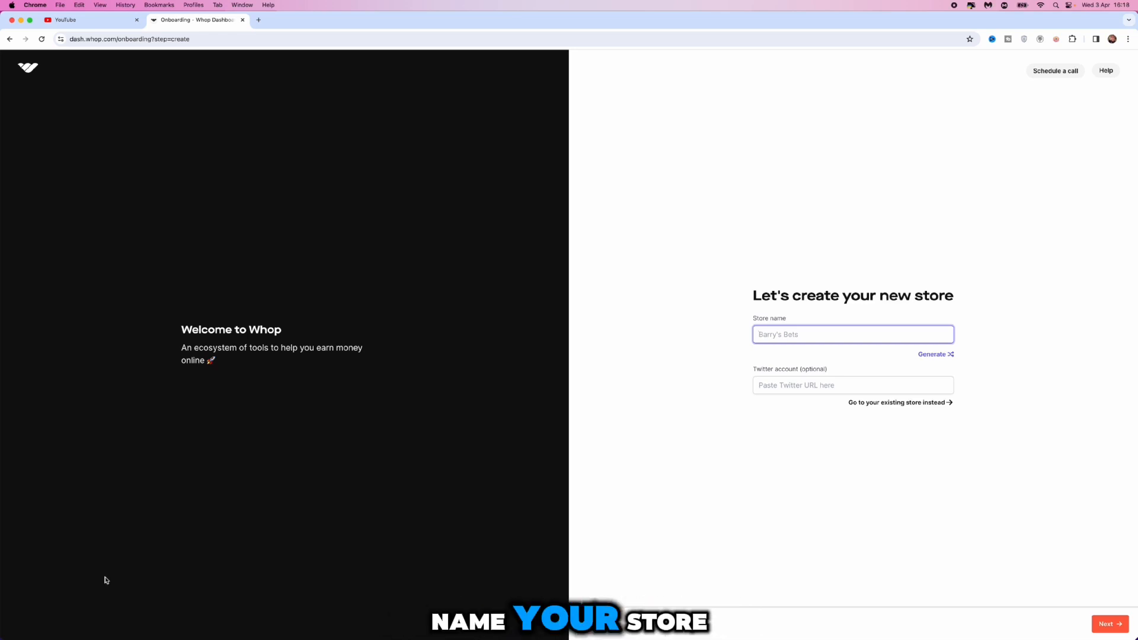
{"action": "type", "text": "YouTube."}
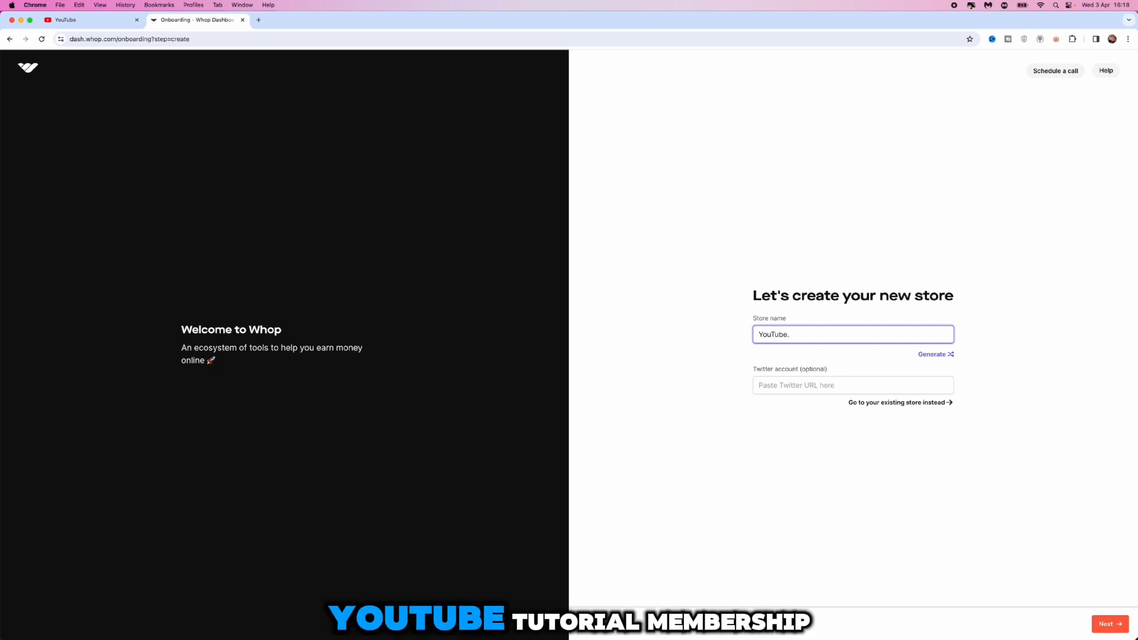
{"action": "key", "text": "BackSpace"}
{"action": "type", "text": "Tu"}
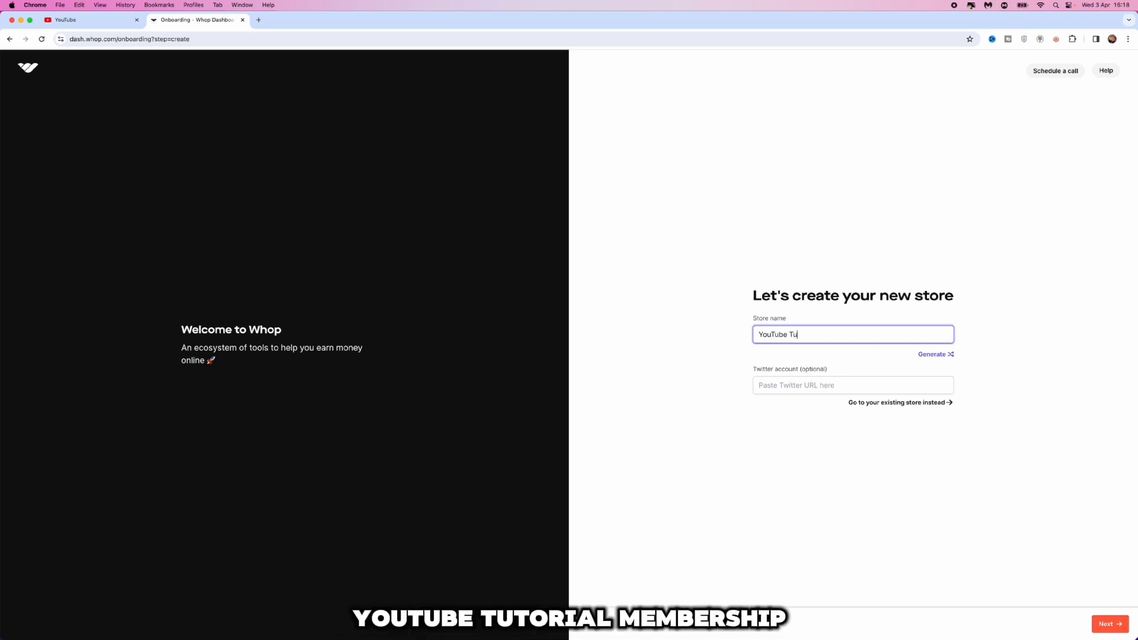
{"action": "type", "text": "torial Membership"}
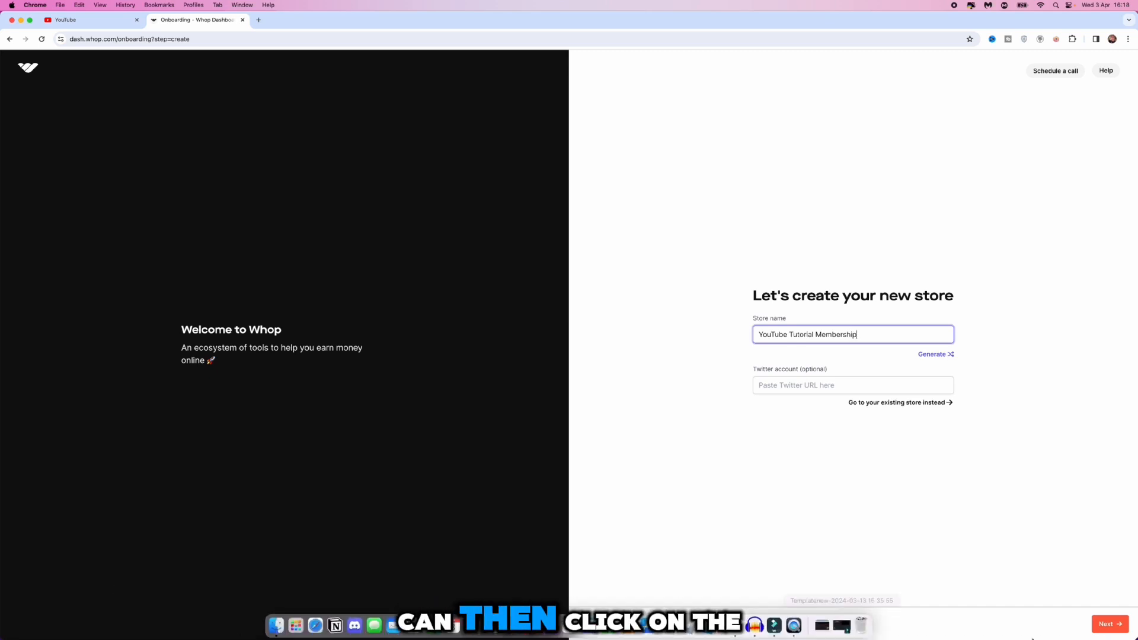
{"action": "left_click", "coordinate": [1114, 617]}
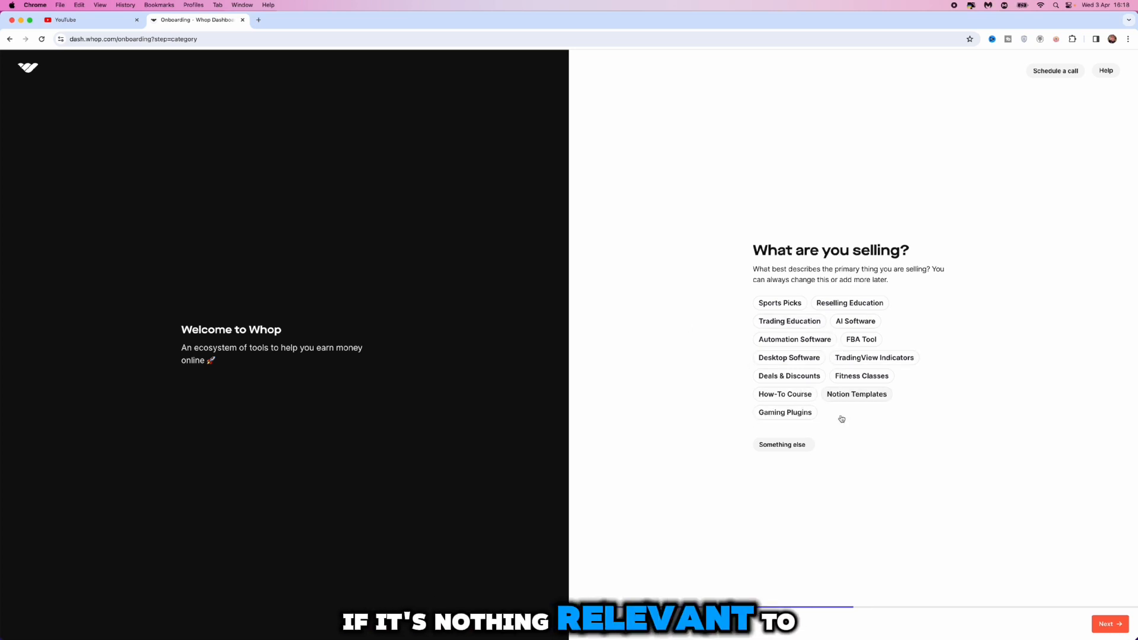
Choose How-To Course as what the store sells and complete the welcome introduction, keeping the Auto theme
{"action": "left_click", "coordinate": [781, 396]}
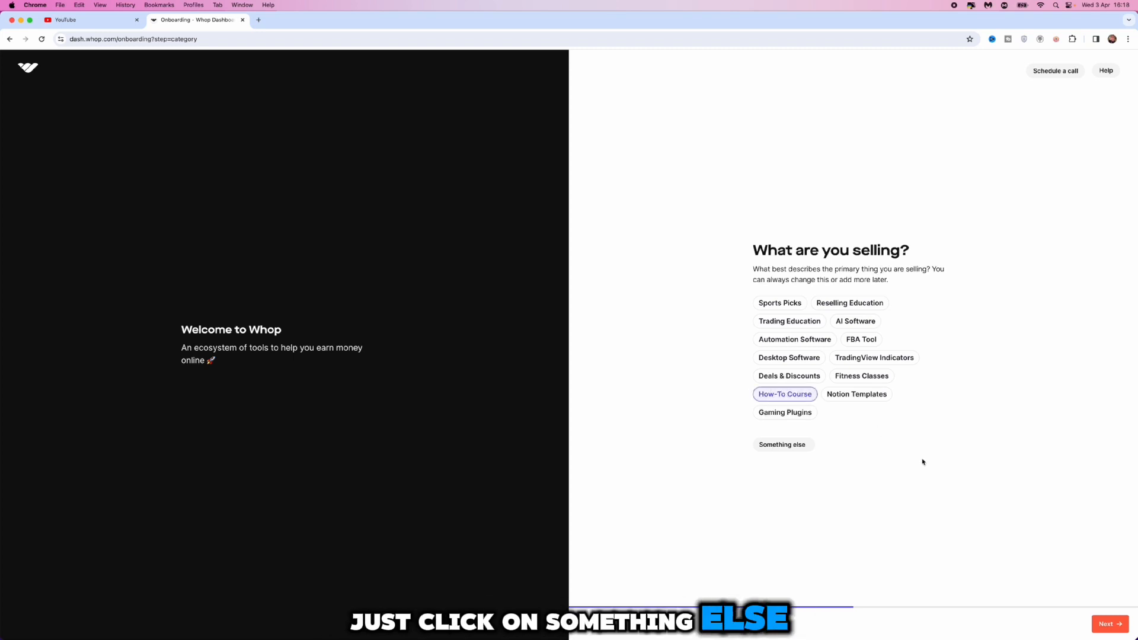
{"action": "left_click", "coordinate": [1107, 623]}
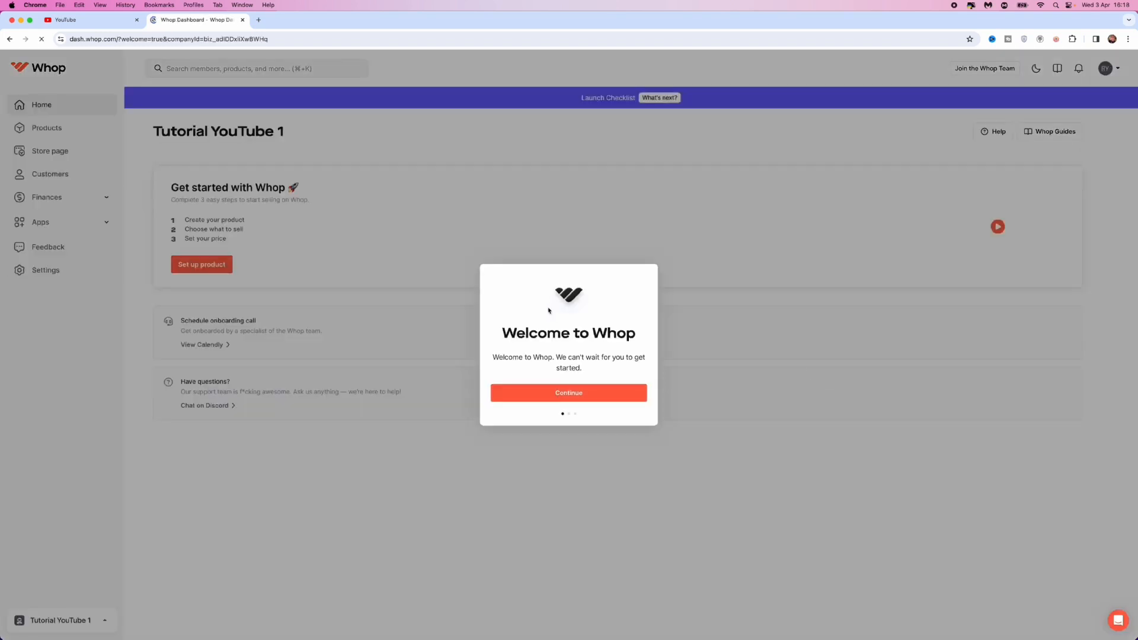
{"action": "left_click", "coordinate": [570, 396]}
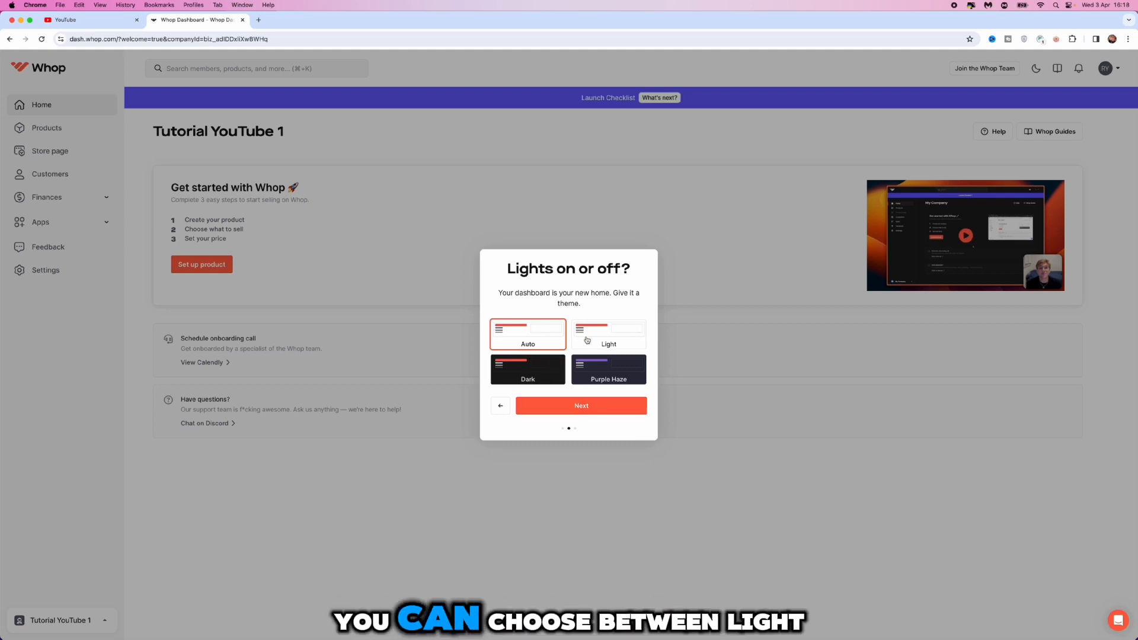
{"action": "left_click", "coordinate": [601, 405]}
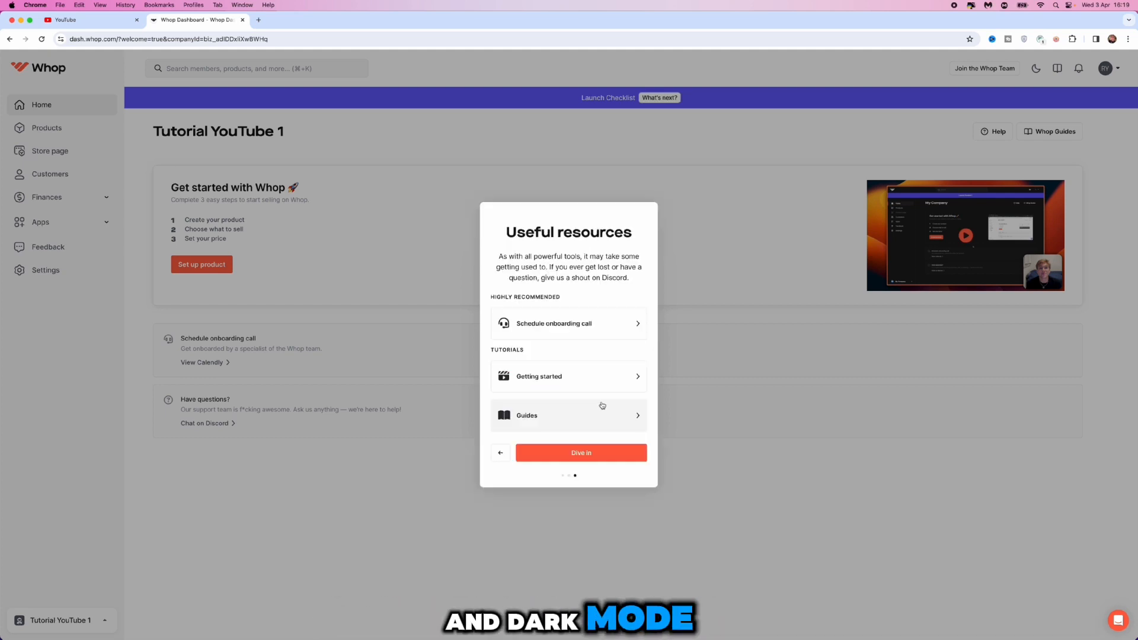
{"action": "left_click", "coordinate": [583, 452]}
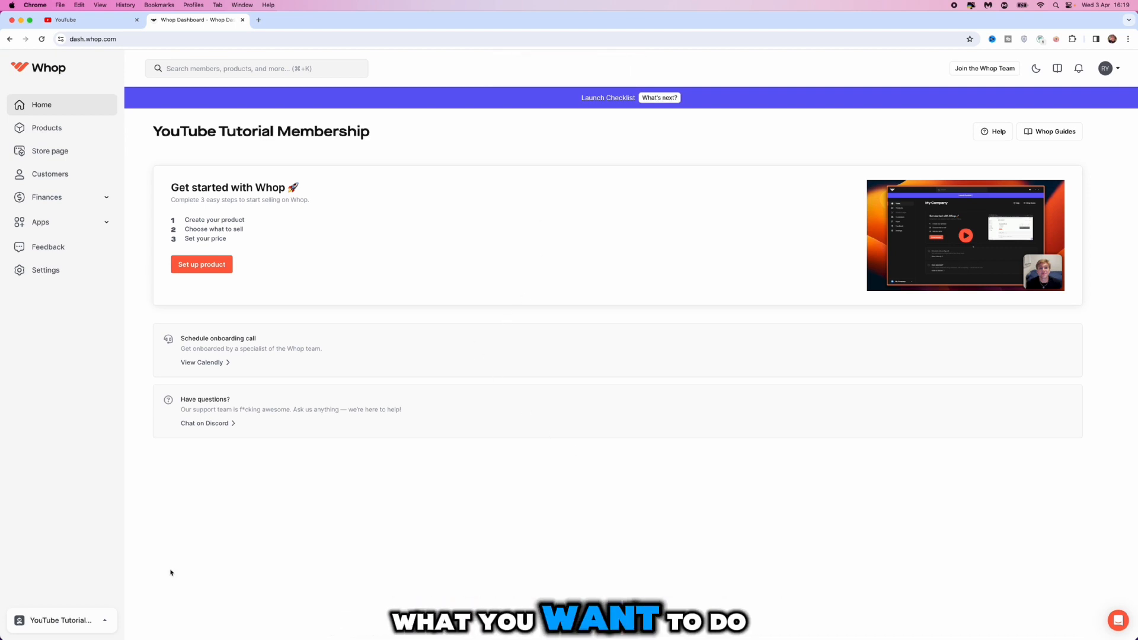
Set up the store's product and choose the Discord access app for it
{"action": "left_click", "coordinate": [220, 266]}
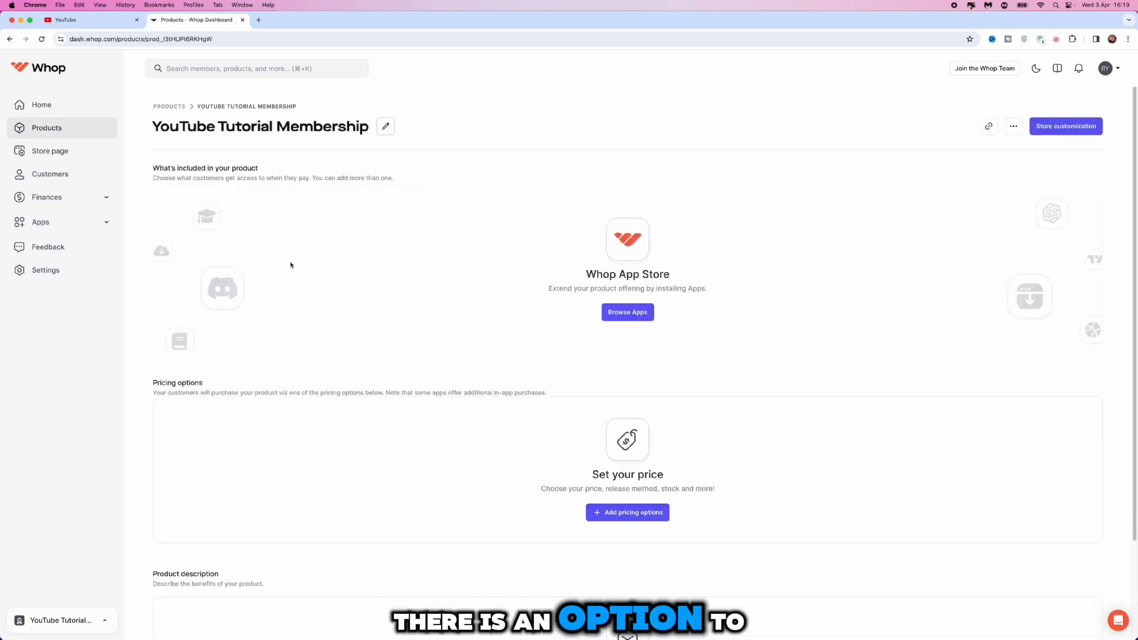
{"action": "left_click", "coordinate": [628, 312]}
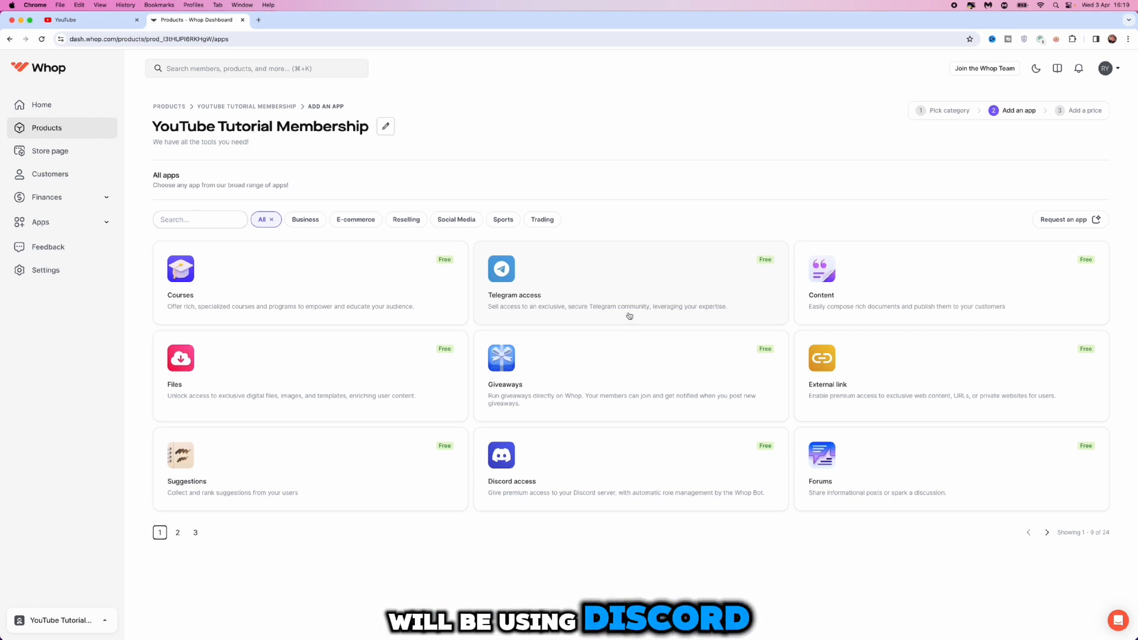
{"action": "left_click", "coordinate": [660, 464]}
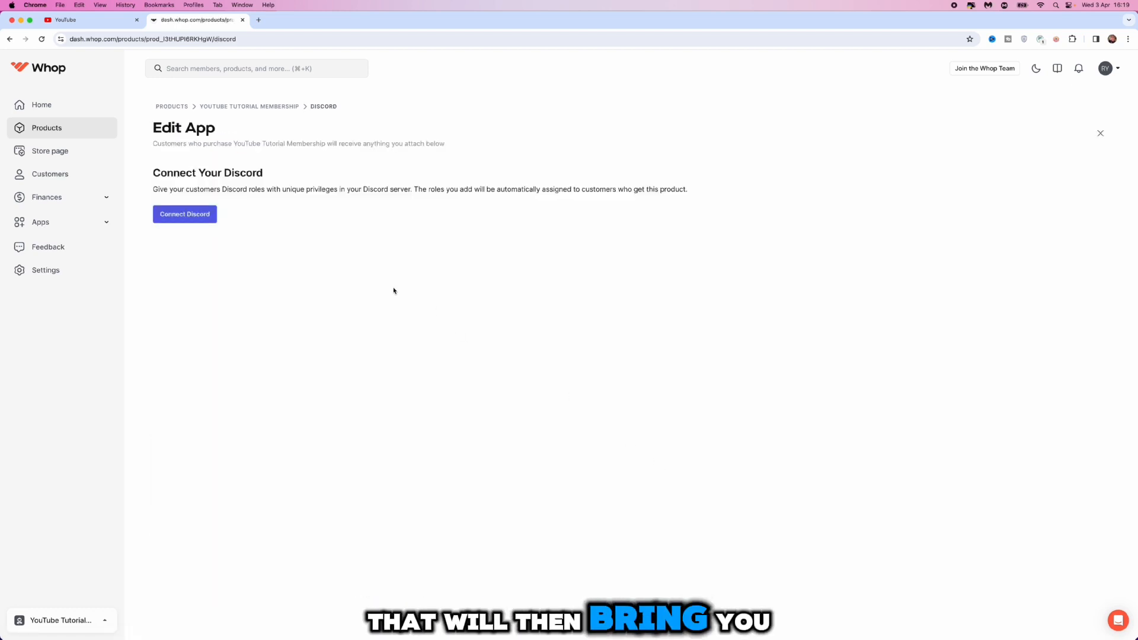
Connect Discord by authorising the Whop Bot for the New YouTube Membership server and passing the human check
{"action": "left_click", "coordinate": [185, 214]}
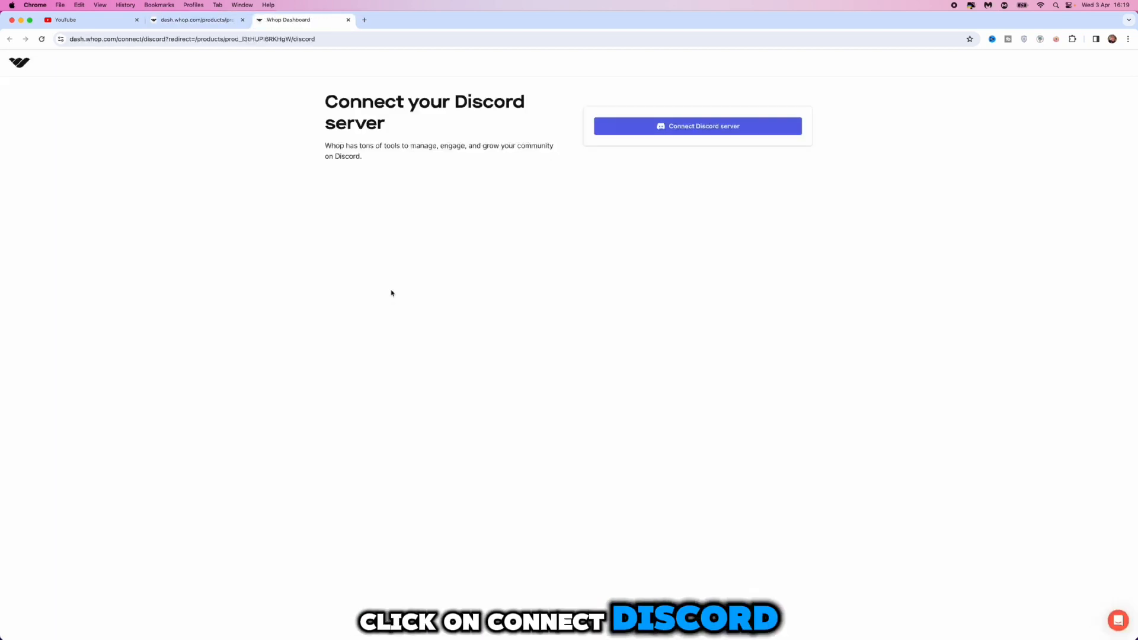
{"action": "left_click", "coordinate": [677, 127]}
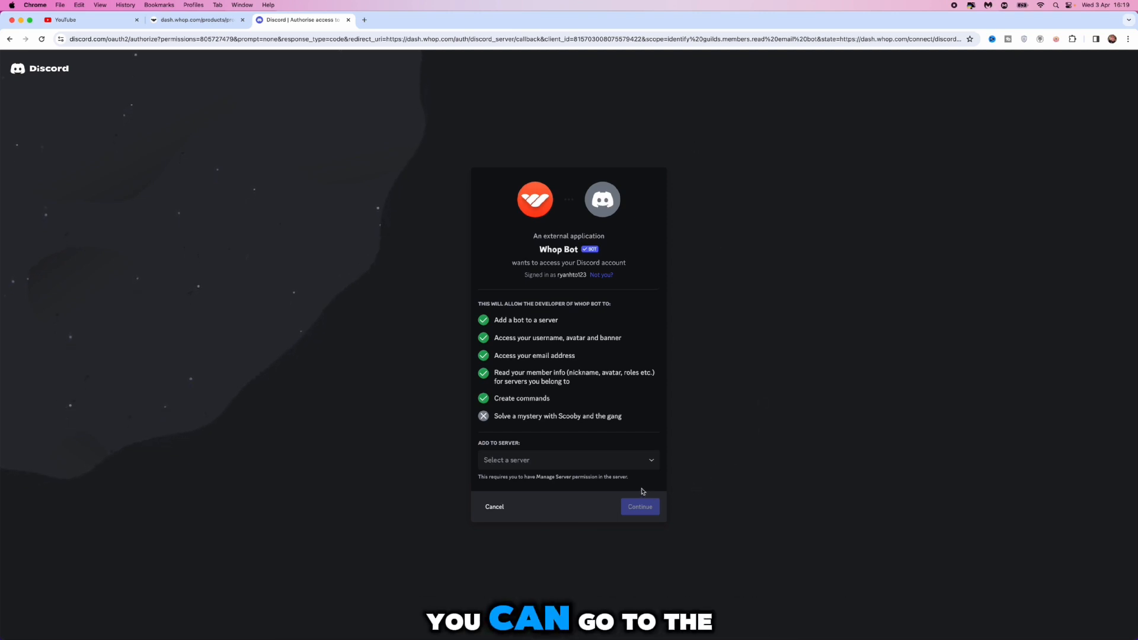
{"action": "left_click", "coordinate": [649, 467]}
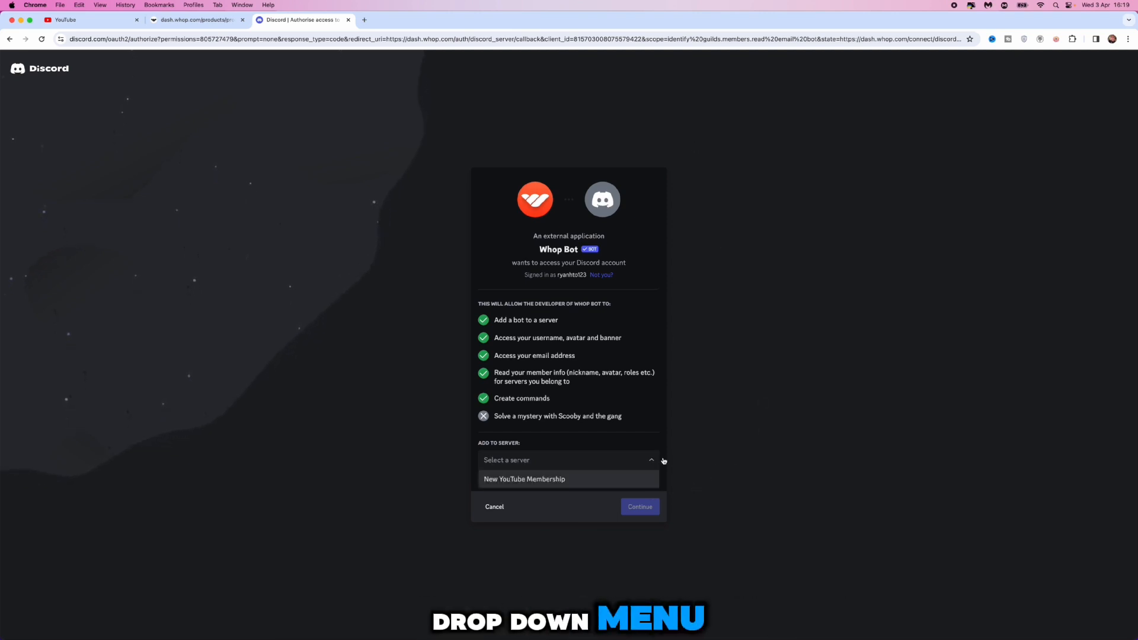
{"action": "left_click", "coordinate": [563, 485]}
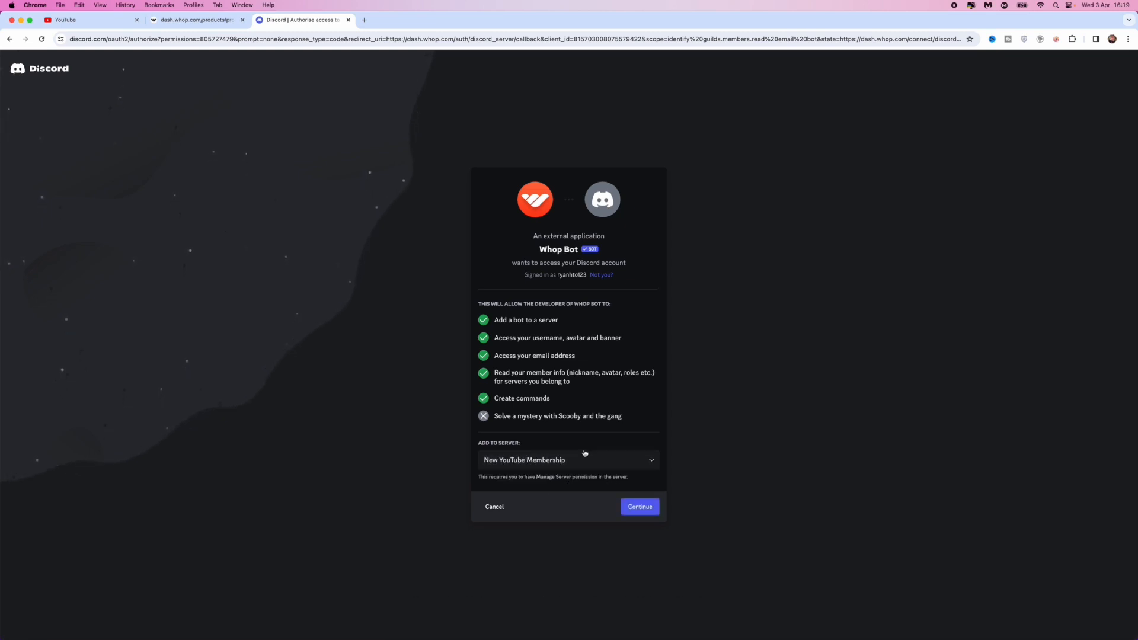
{"action": "left_click", "coordinate": [641, 508]}
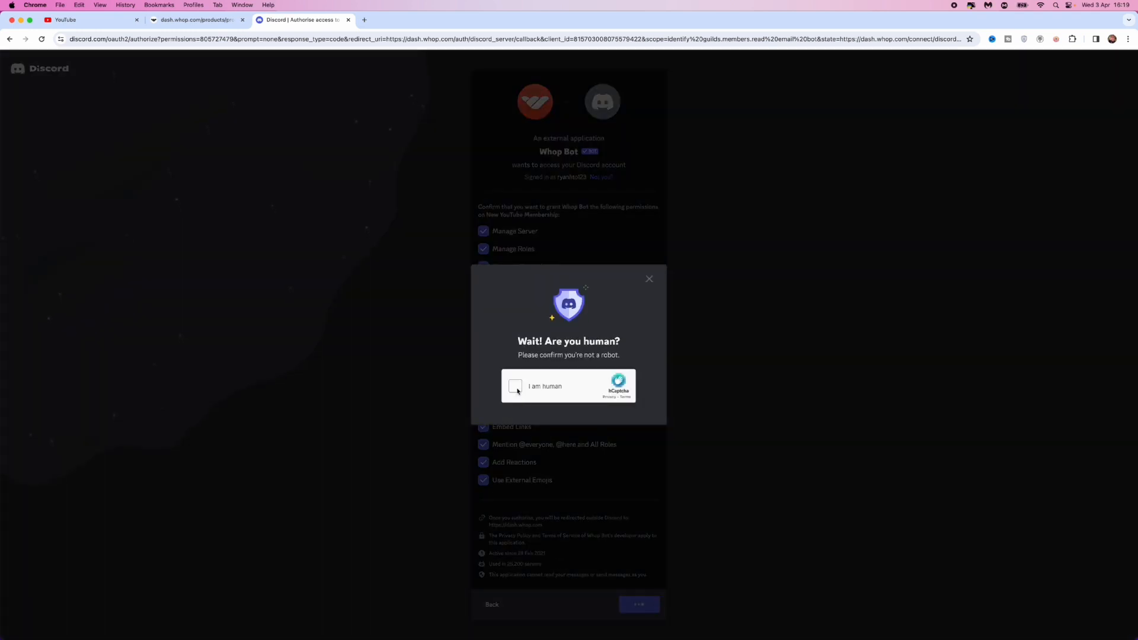
{"action": "left_click", "coordinate": [516, 389]}
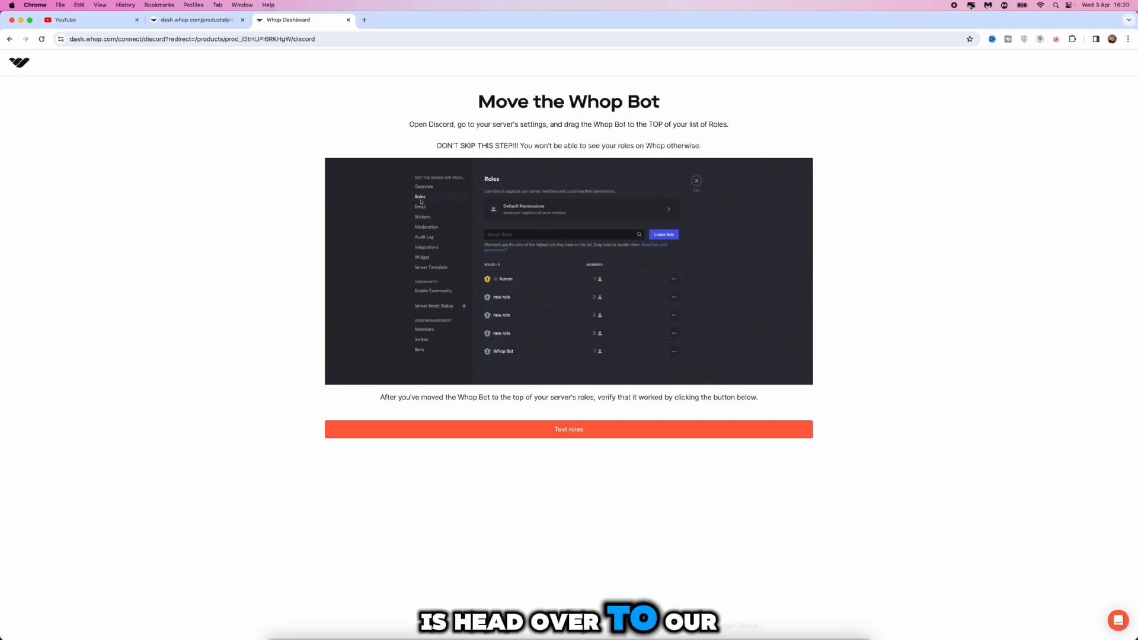
Switch to the Discord window and move the Whop Bot role above YouTube Mastery in the server's role order
{"action": "mouse_move", "coordinate": [734, 629]}
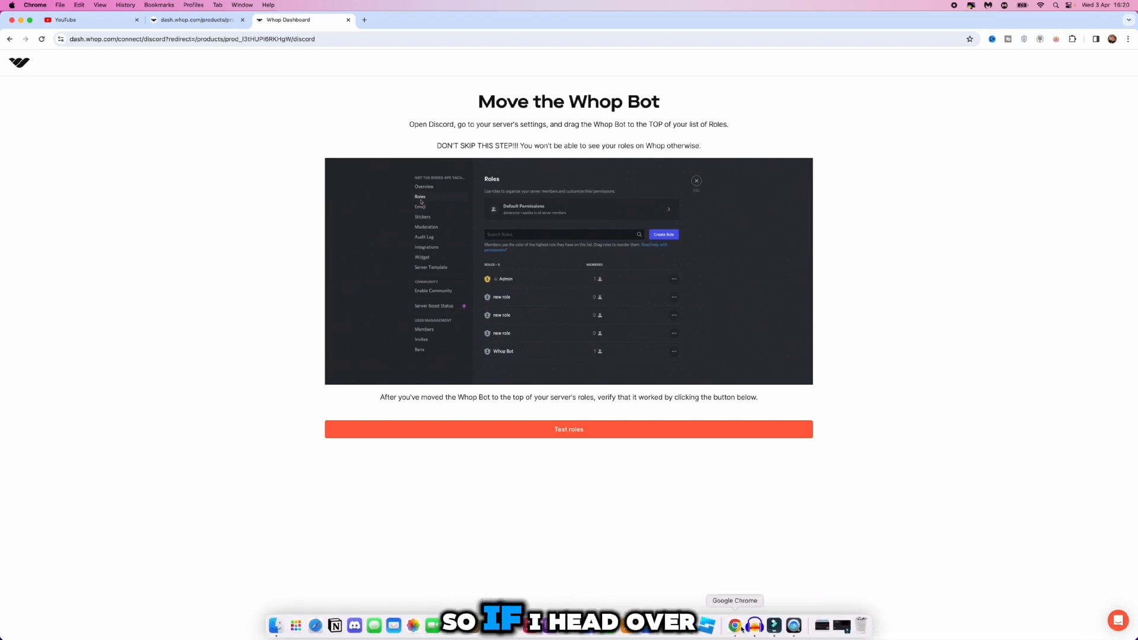
{"action": "right_click", "coordinate": [742, 628]}
{"action": "left_click", "coordinate": [776, 459]}
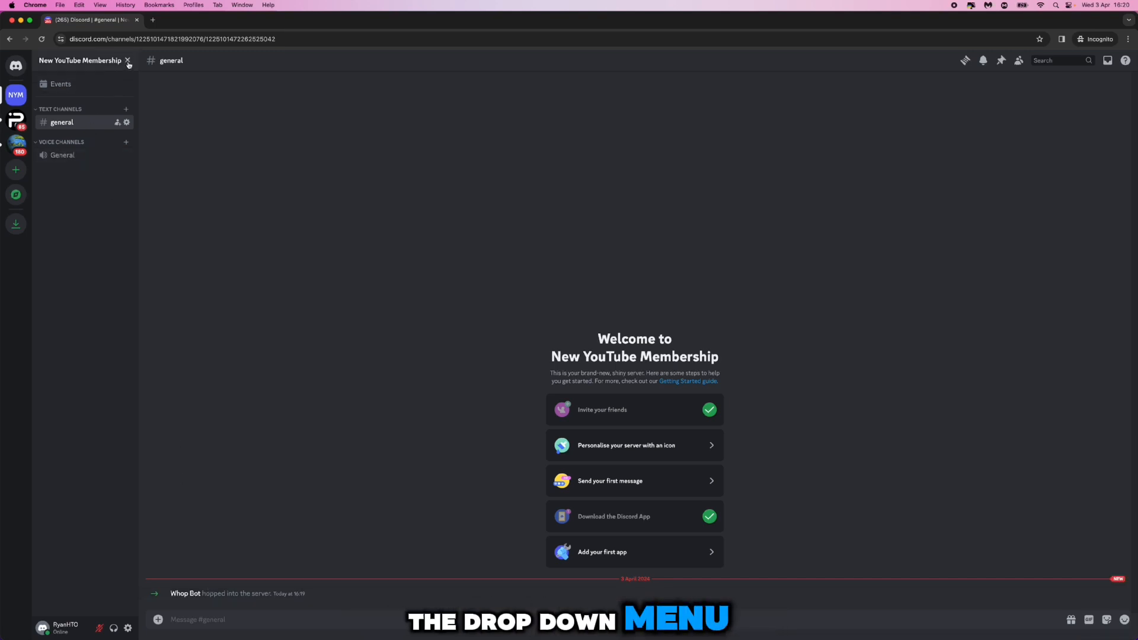
{"action": "left_click", "coordinate": [128, 62]}
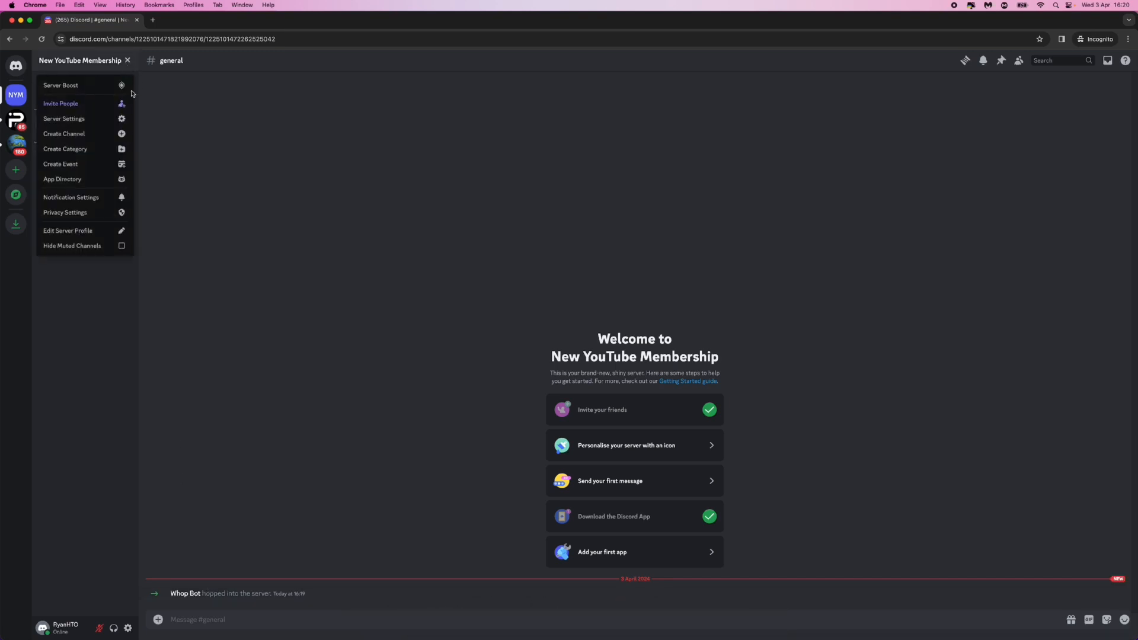
{"action": "left_click", "coordinate": [94, 119]}
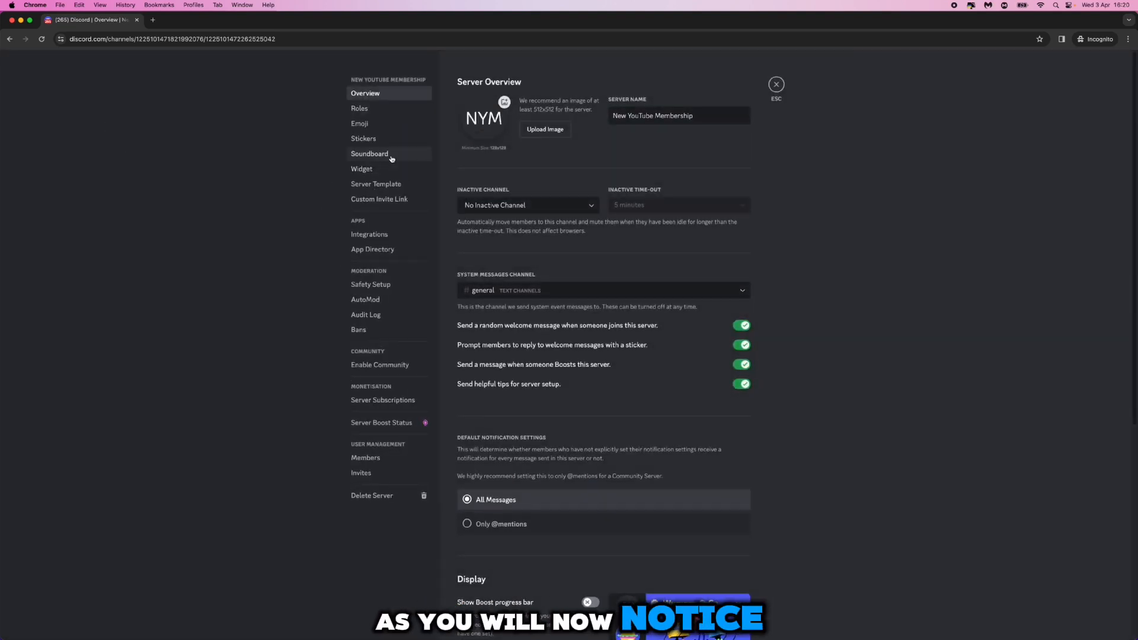
{"action": "left_click", "coordinate": [384, 112]}
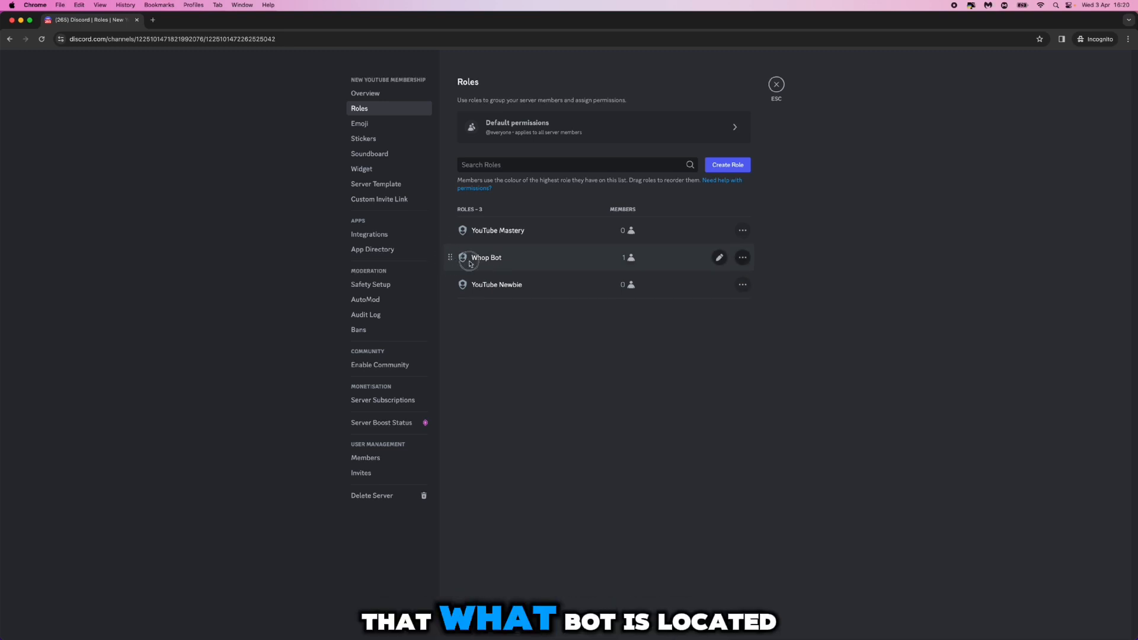
{"action": "left_click_drag", "start_coordinate": [465, 262], "coordinate": [471, 226]}
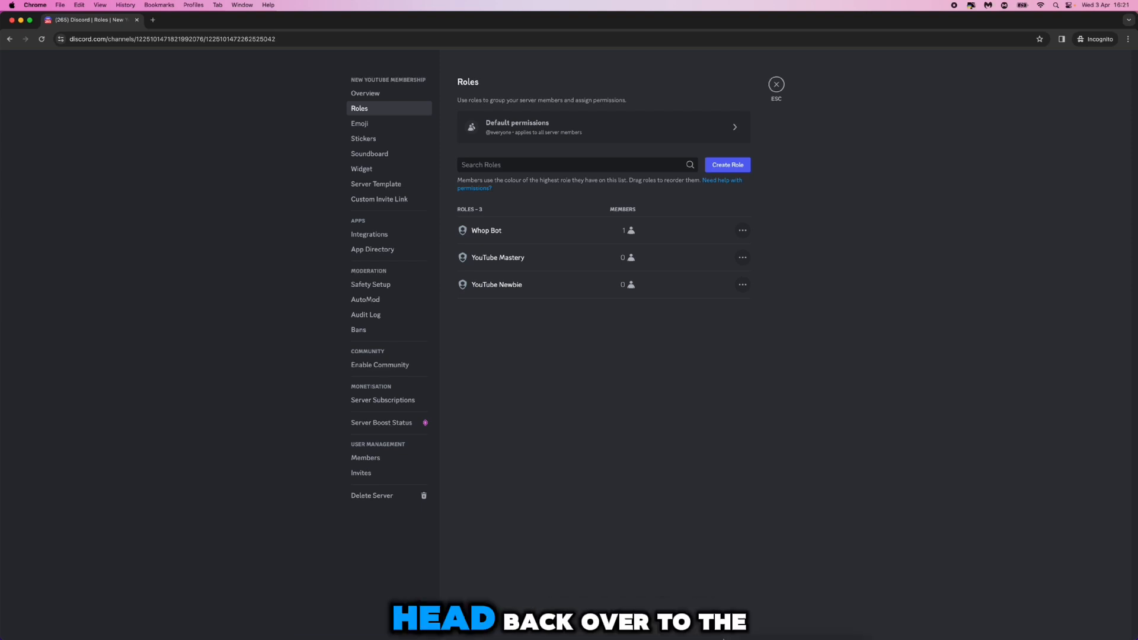
Switch back to the Whop Dashboard window, test the roles and complete the Discord connection
{"action": "right_click", "coordinate": [735, 625]}
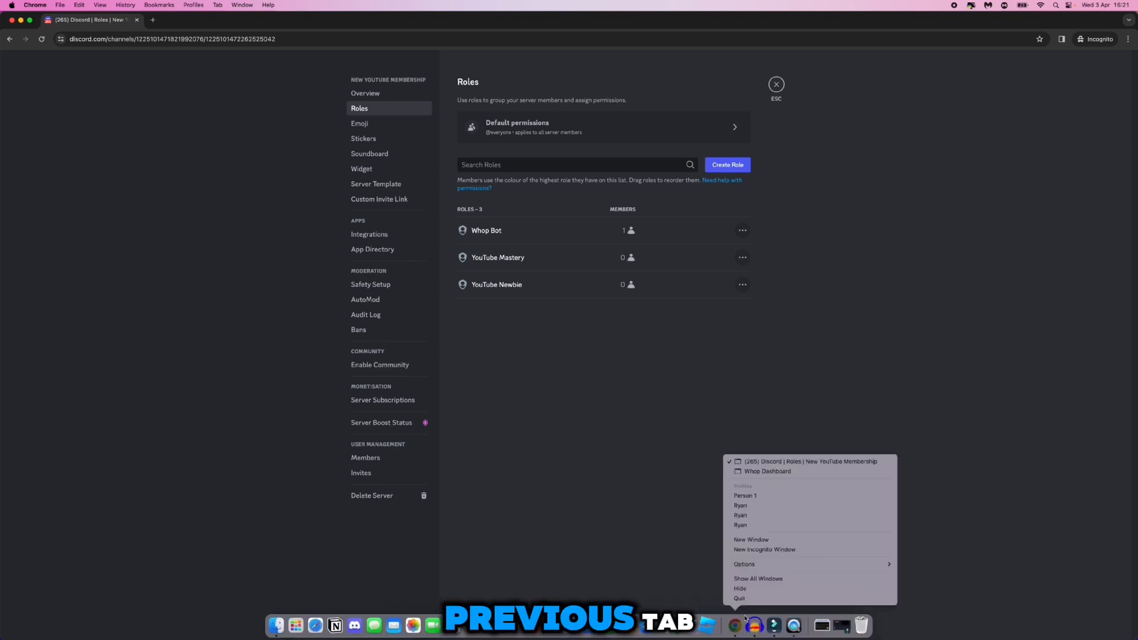
{"action": "left_click", "coordinate": [759, 471]}
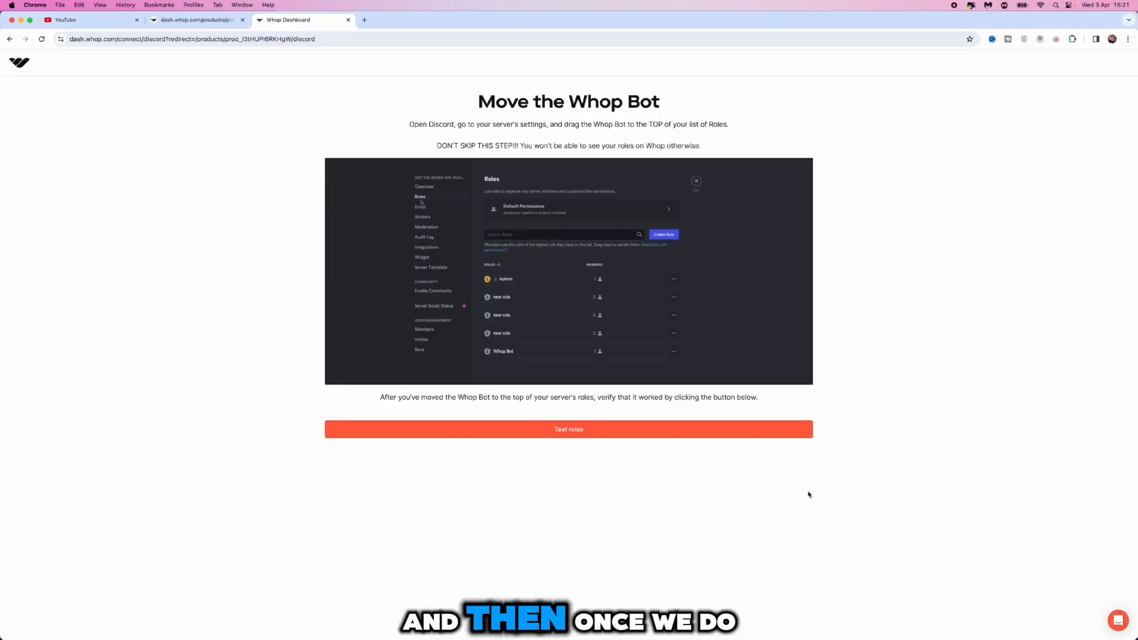
{"action": "left_click", "coordinate": [571, 434]}
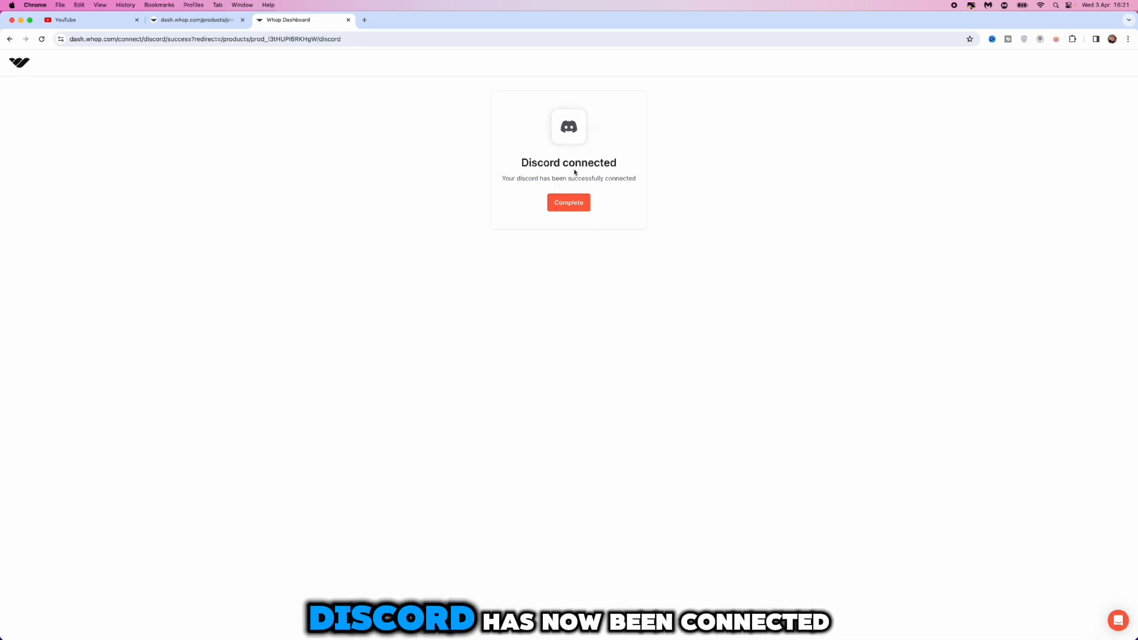
{"action": "left_click", "coordinate": [560, 209]}
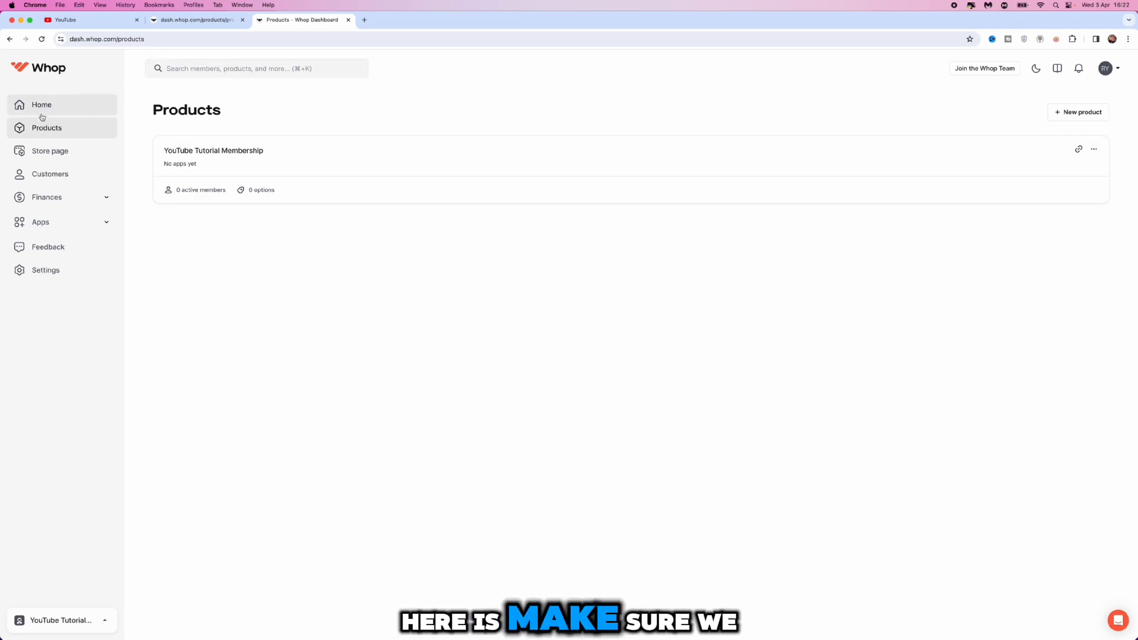
Open the YouTube Tutorial Membership product and start adding a pricing option to it
{"action": "left_click", "coordinate": [272, 161]}
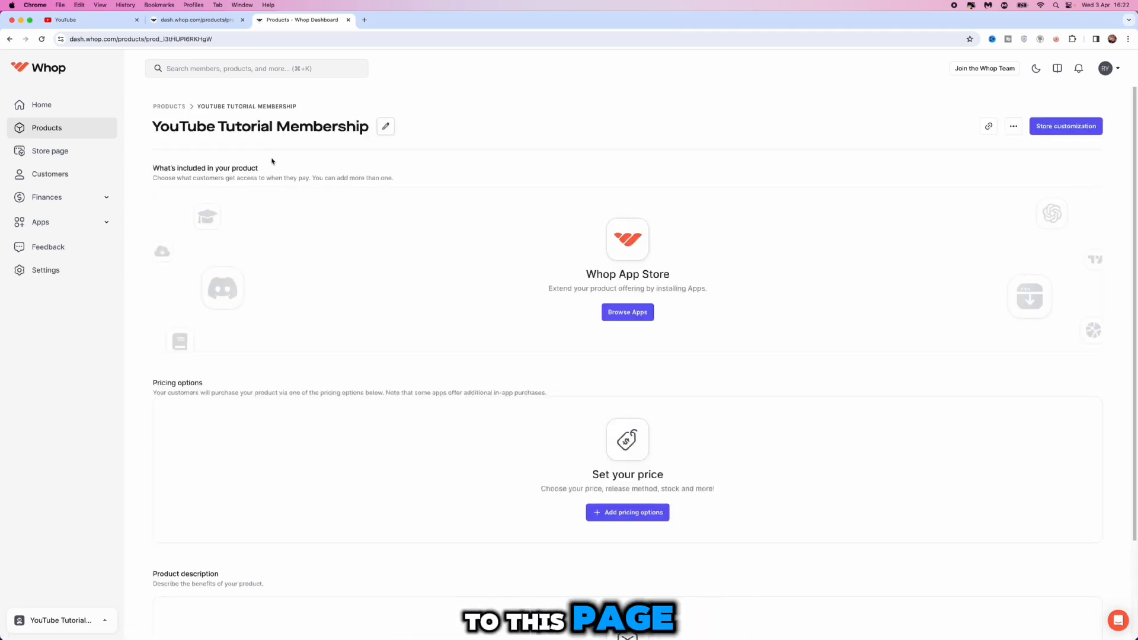
{"action": "scroll", "coordinate": [272, 161], "scroll_direction": "down", "scroll_amount": 2}
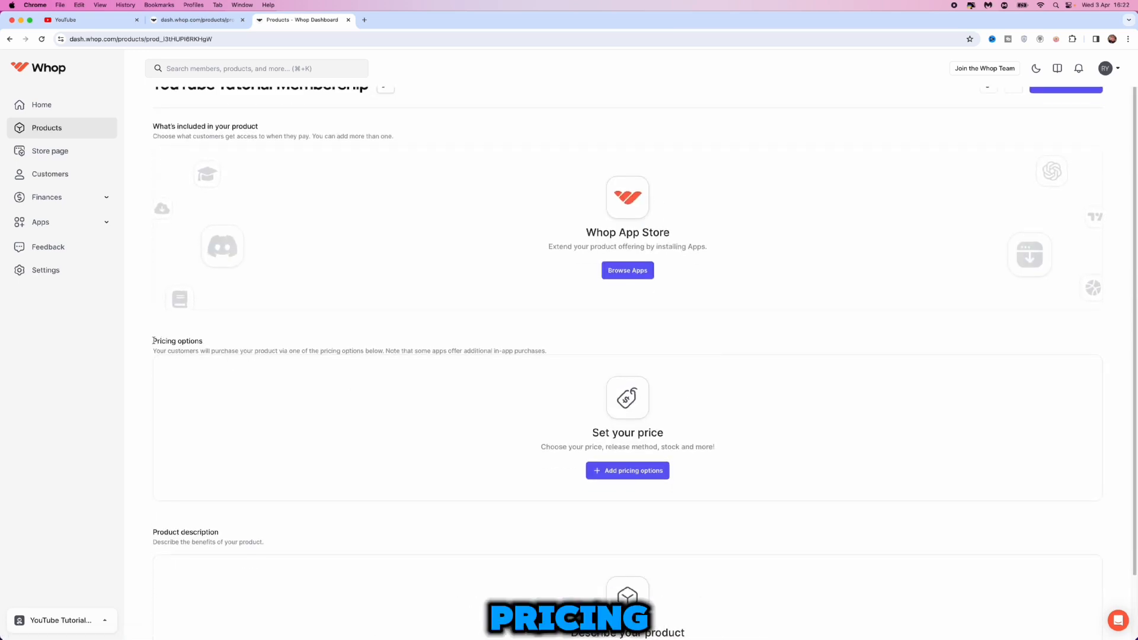
{"action": "left_click_drag", "start_coordinate": [153, 341], "coordinate": [211, 341]}
{"action": "left_click", "coordinate": [225, 346]}
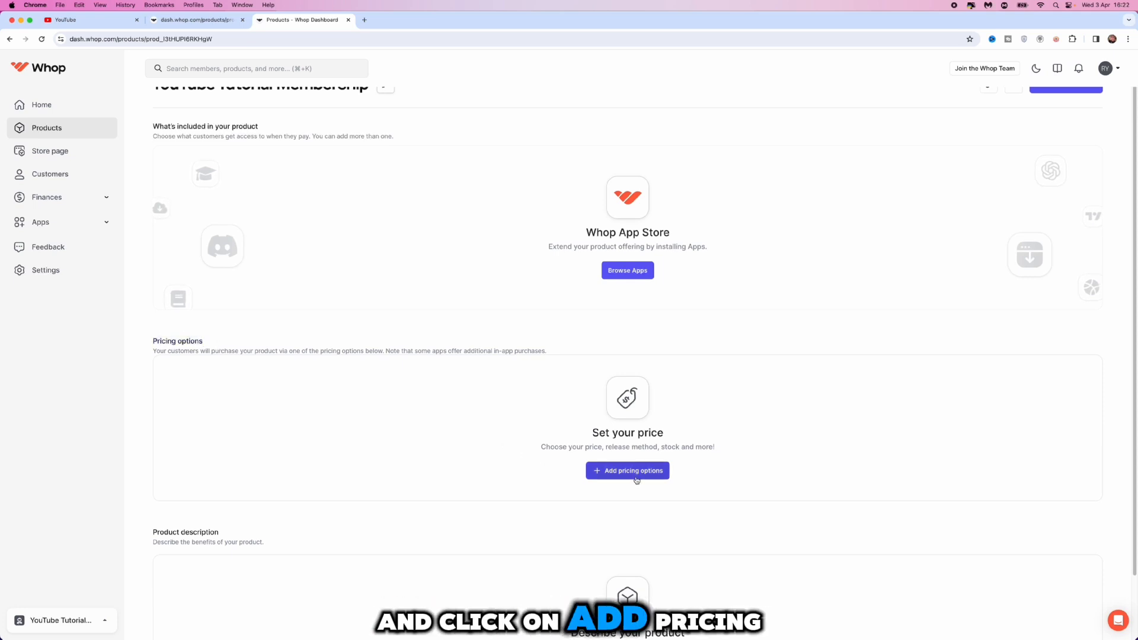
{"action": "left_click", "coordinate": [635, 478]}
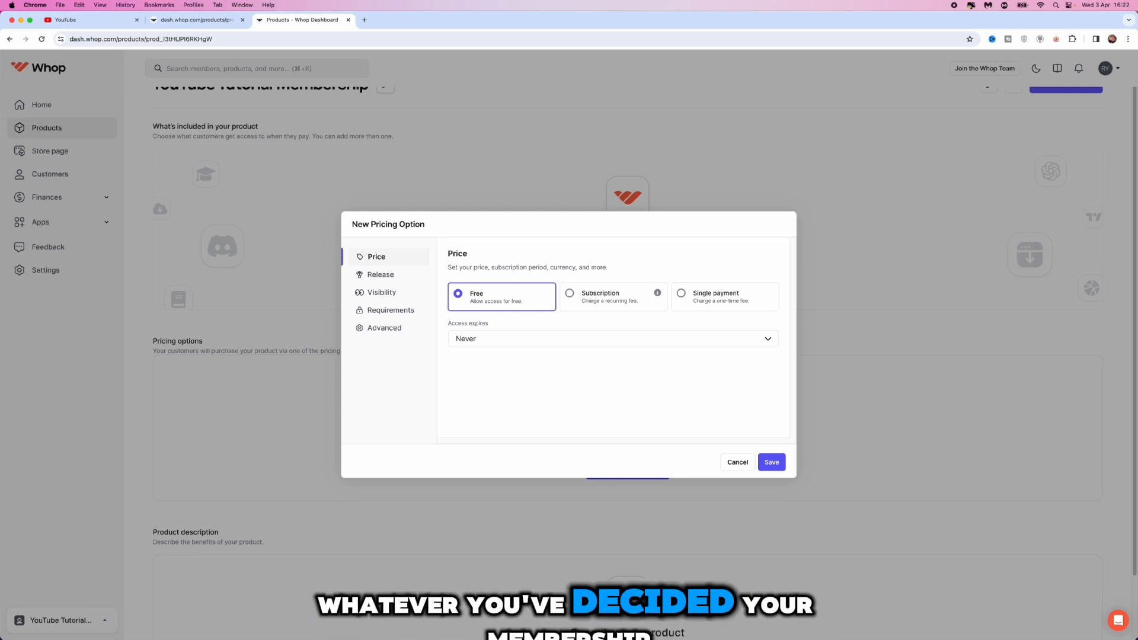
Make the new pricing option a subscription and set its price to $99
{"action": "left_click", "coordinate": [599, 294]}
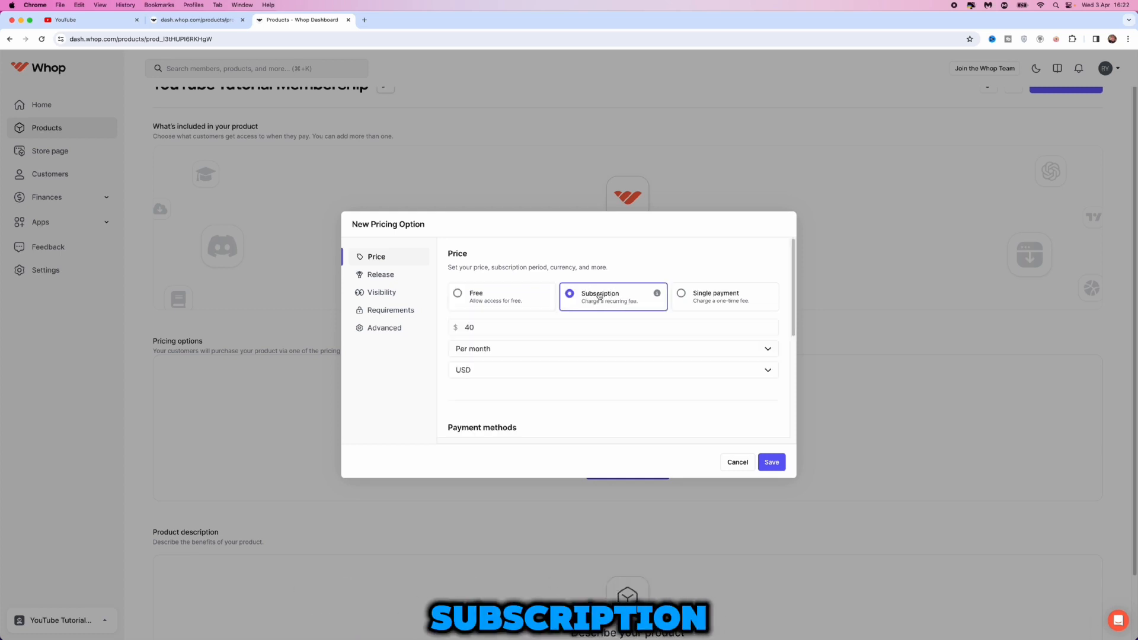
{"action": "left_click", "coordinate": [504, 327]}
{"action": "type", "text": "40"}
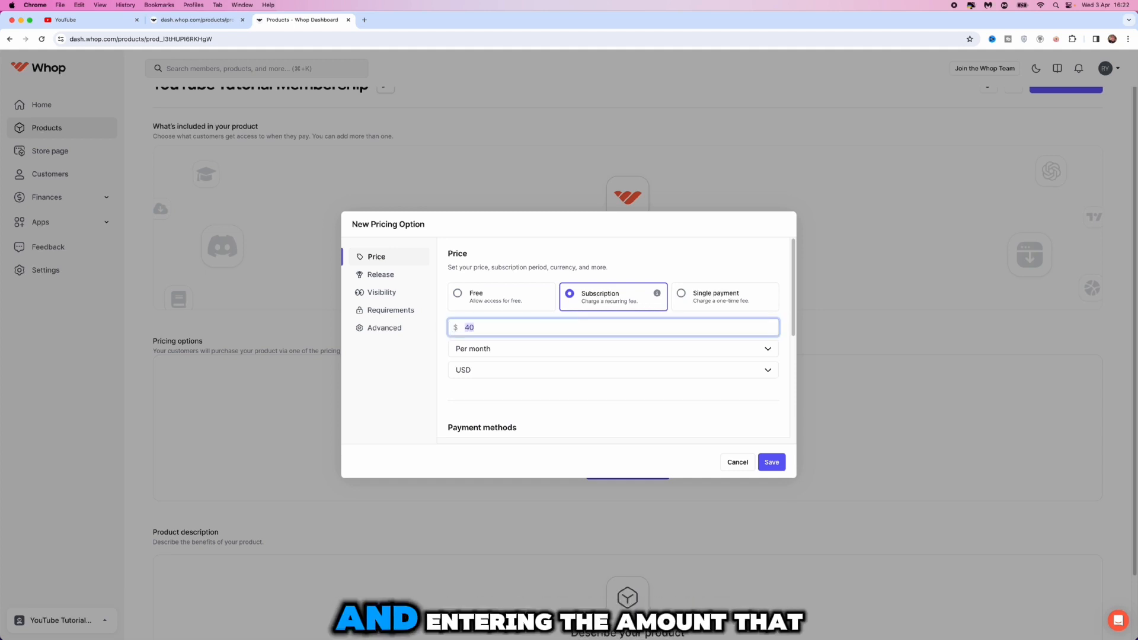
{"action": "key", "text": "BackSpace"}
{"action": "key", "text": "BackSpace"}
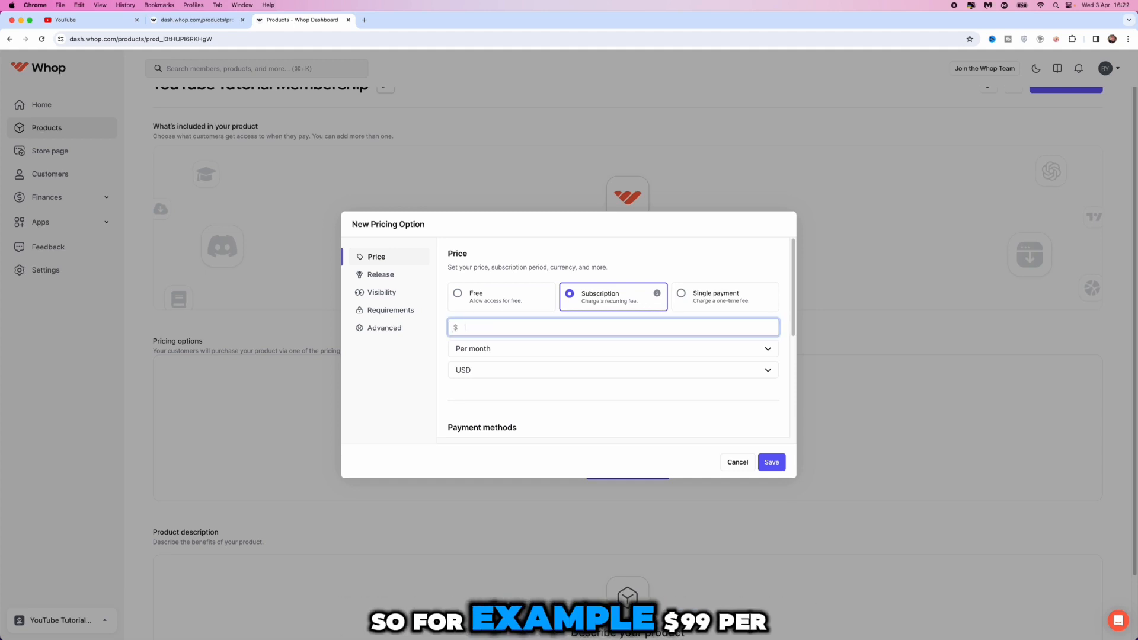
{"action": "type", "text": "99"}
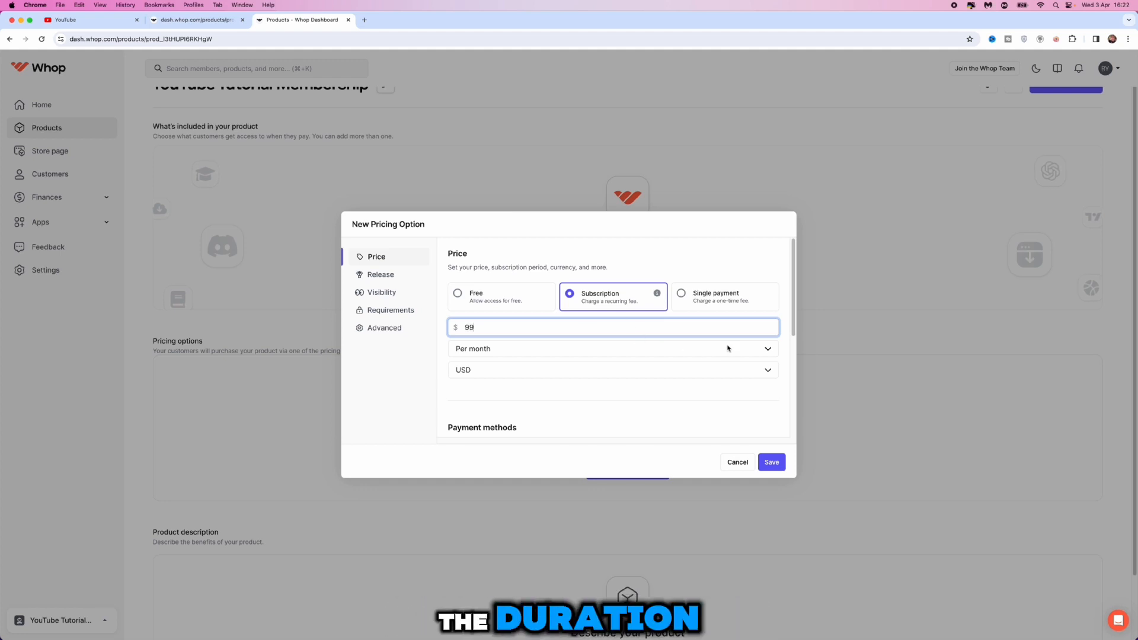
Check the available billing periods and currencies for the subscription, keeping Per month and USD
{"action": "left_click", "coordinate": [752, 348]}
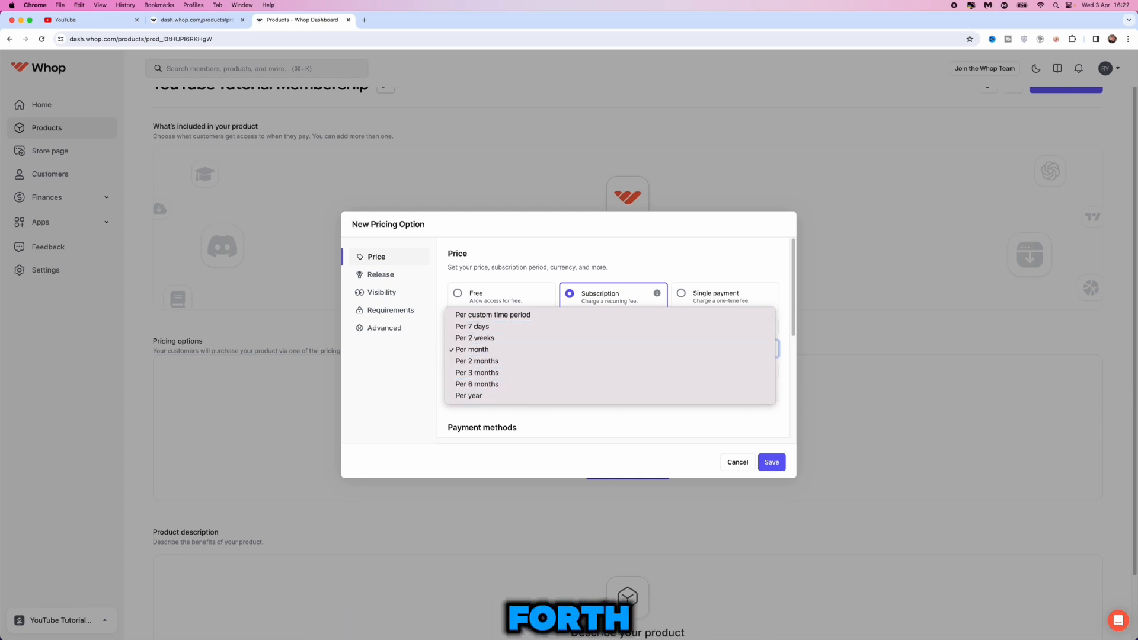
{"action": "key", "text": "Tab"}
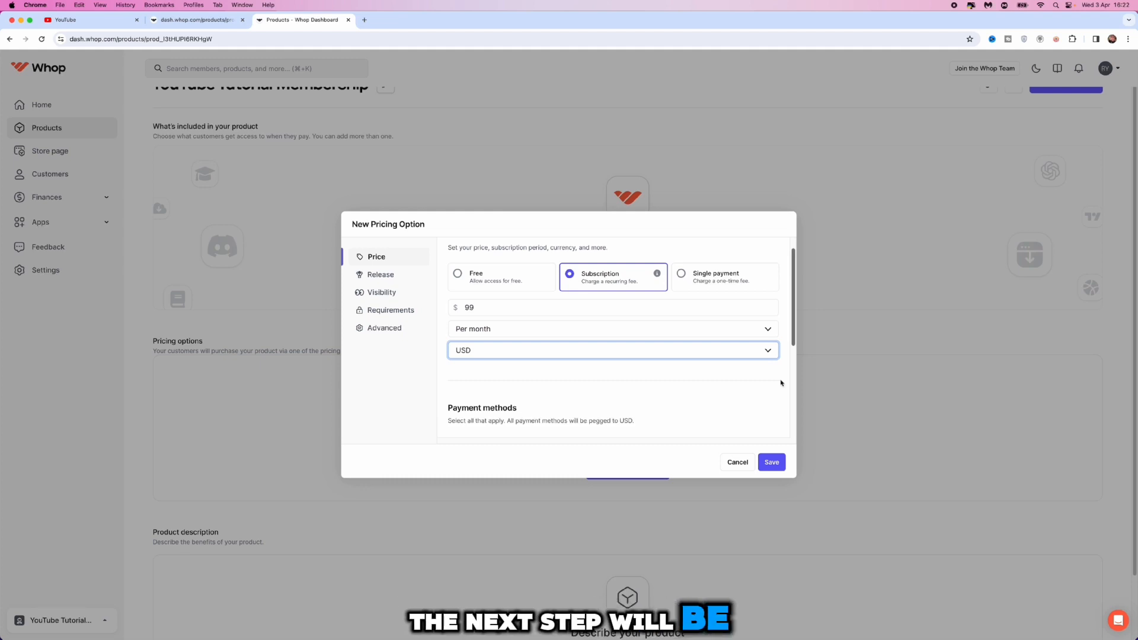
{"action": "left_click", "coordinate": [627, 356]}
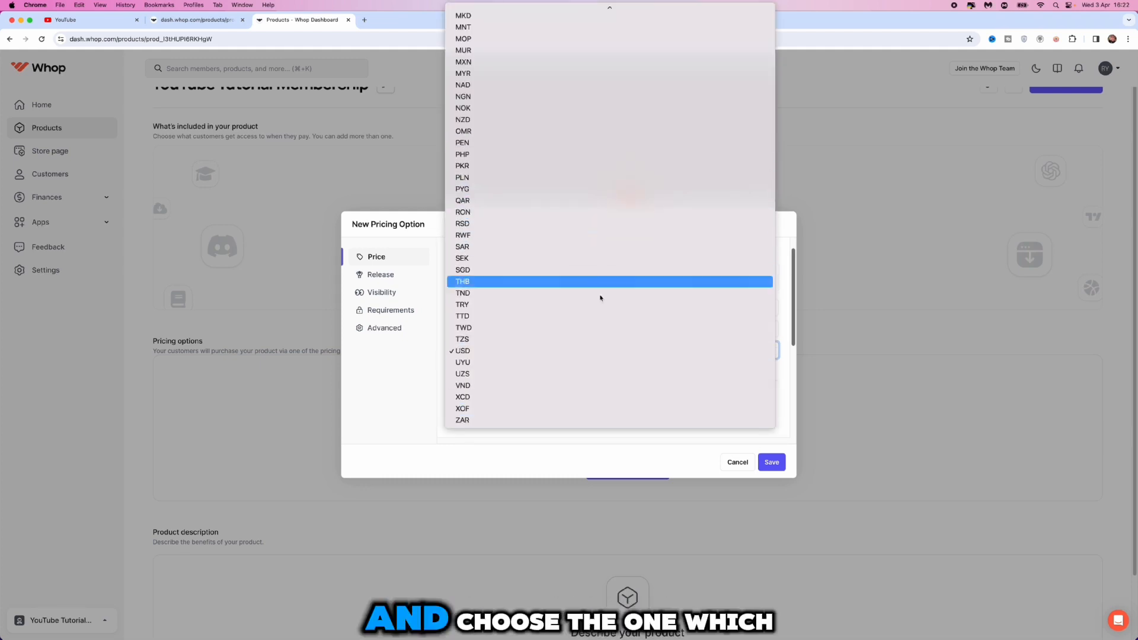
{"action": "left_click", "coordinate": [784, 397]}
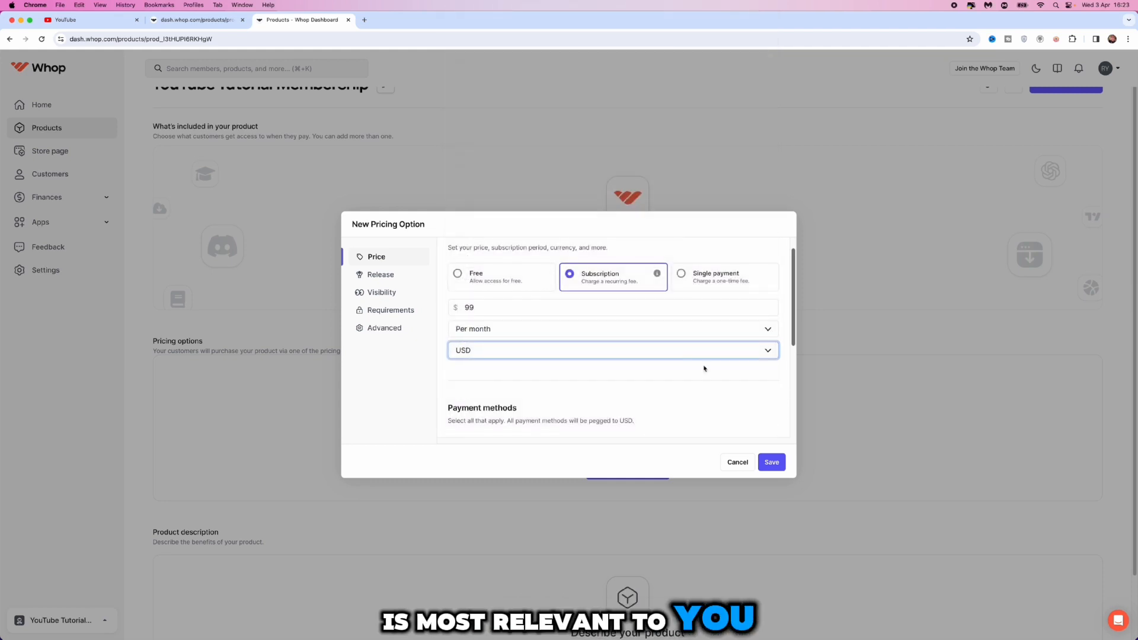
Enable PayPal as a payment method and review the free trial, initial fee and cancellation discount options
{"action": "scroll", "coordinate": [676, 331], "scroll_direction": "down", "scroll_amount": 4}
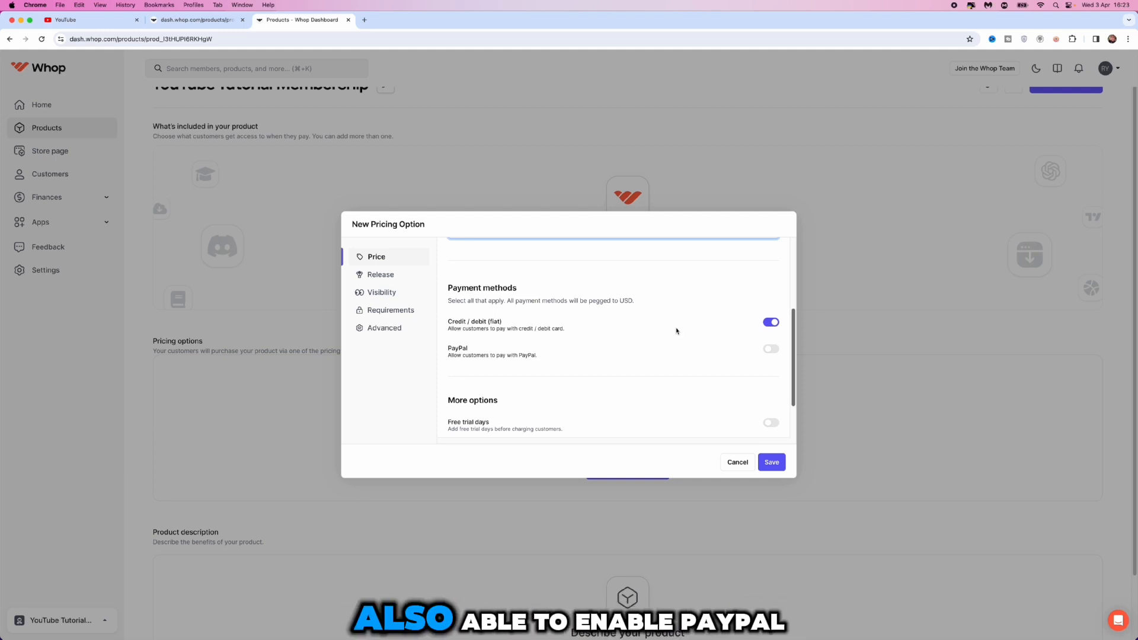
{"action": "left_click", "coordinate": [772, 352]}
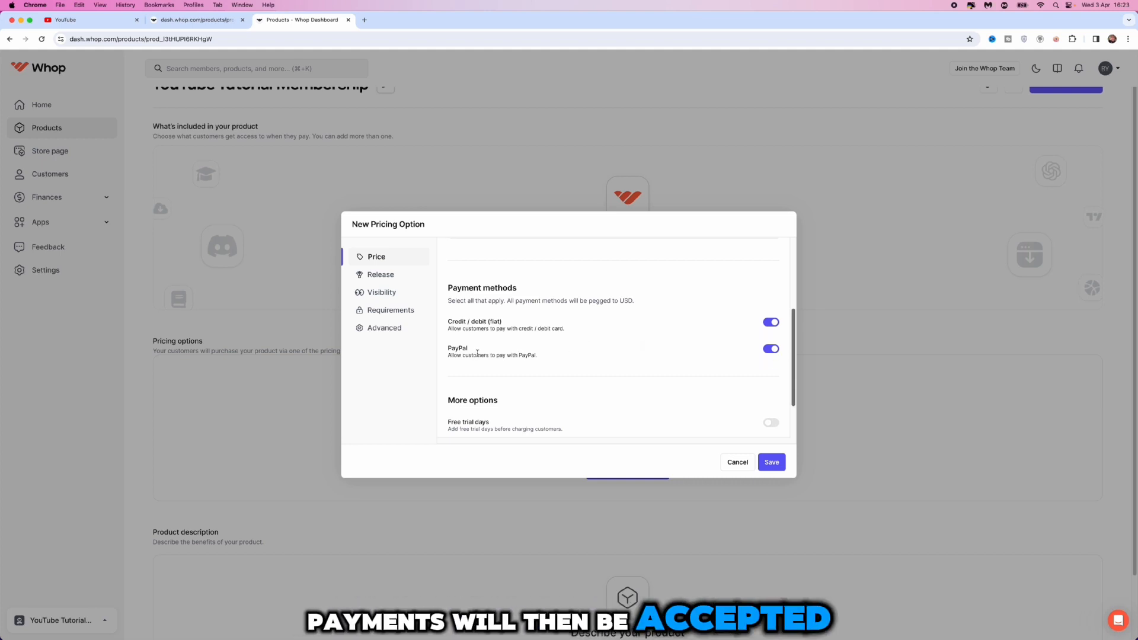
{"action": "scroll", "coordinate": [477, 353], "scroll_direction": "down", "scroll_amount": 2}
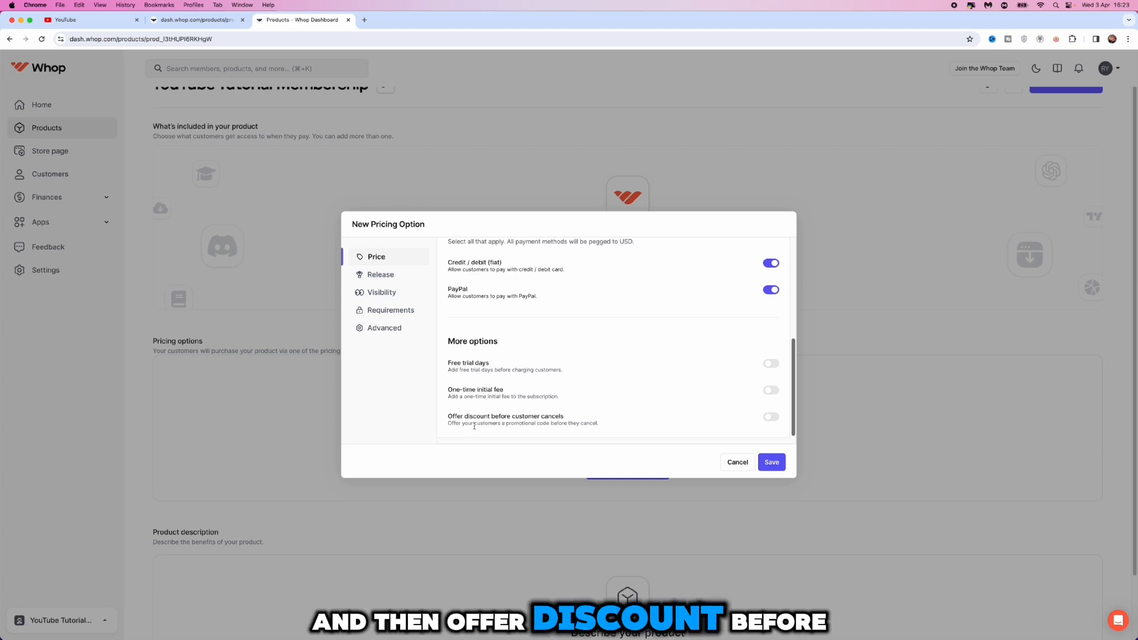
{"action": "scroll", "coordinate": [629, 390], "scroll_direction": "up", "scroll_amount": 5}
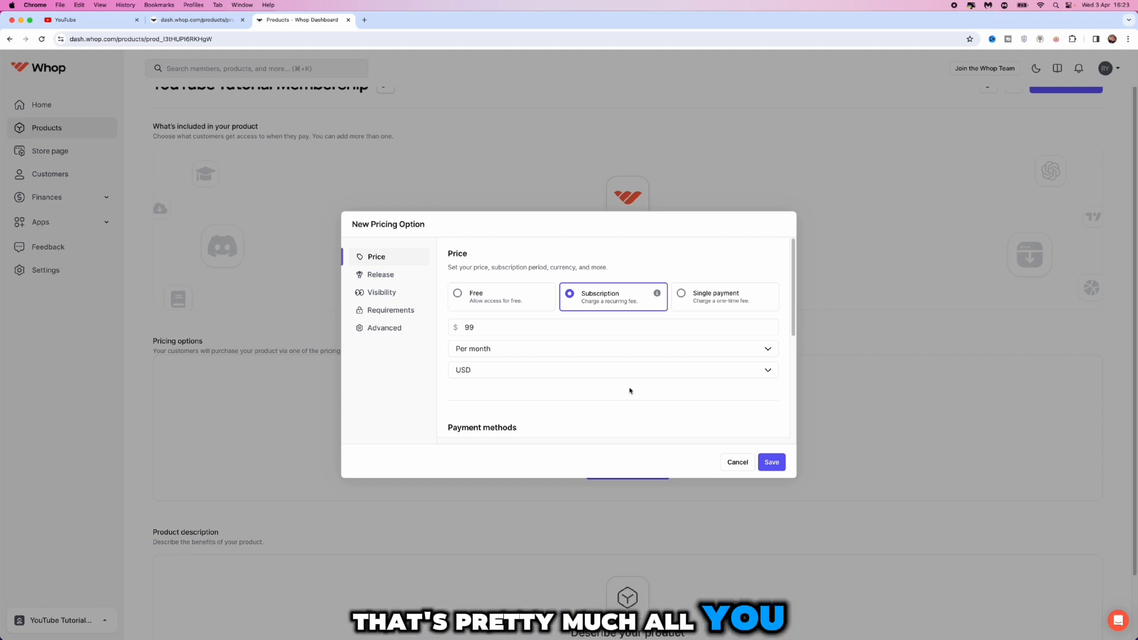
Review the pricing option's payment methods and its release, visibility, requirements and advanced settings
{"action": "scroll", "coordinate": [629, 390], "scroll_direction": "down", "scroll_amount": 5}
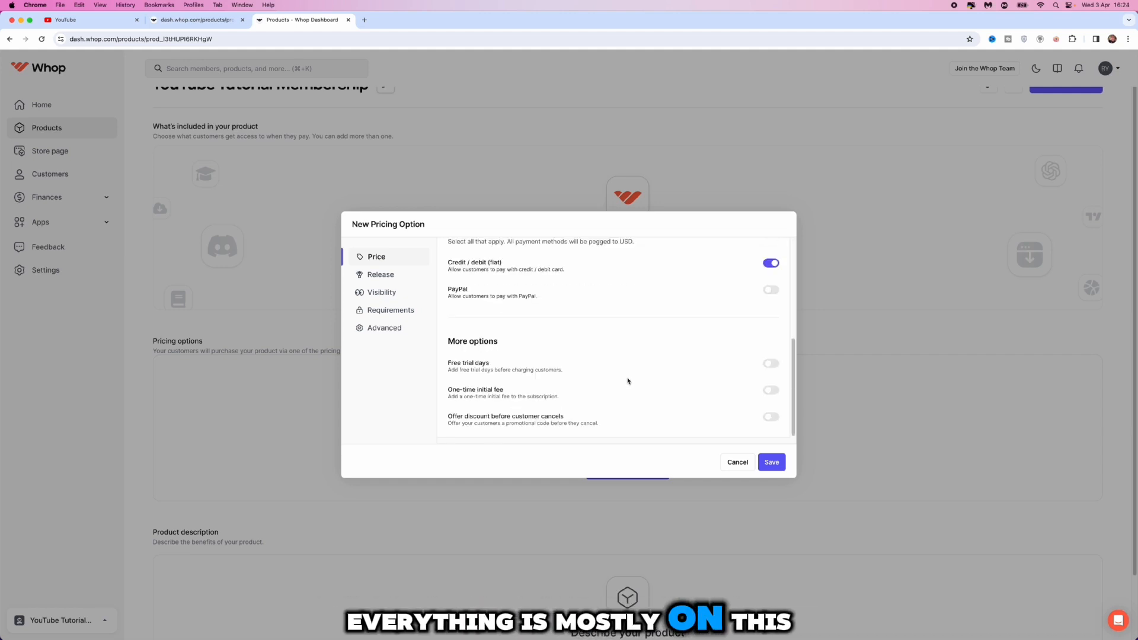
{"action": "scroll", "coordinate": [629, 381], "scroll_direction": "up", "scroll_amount": 5}
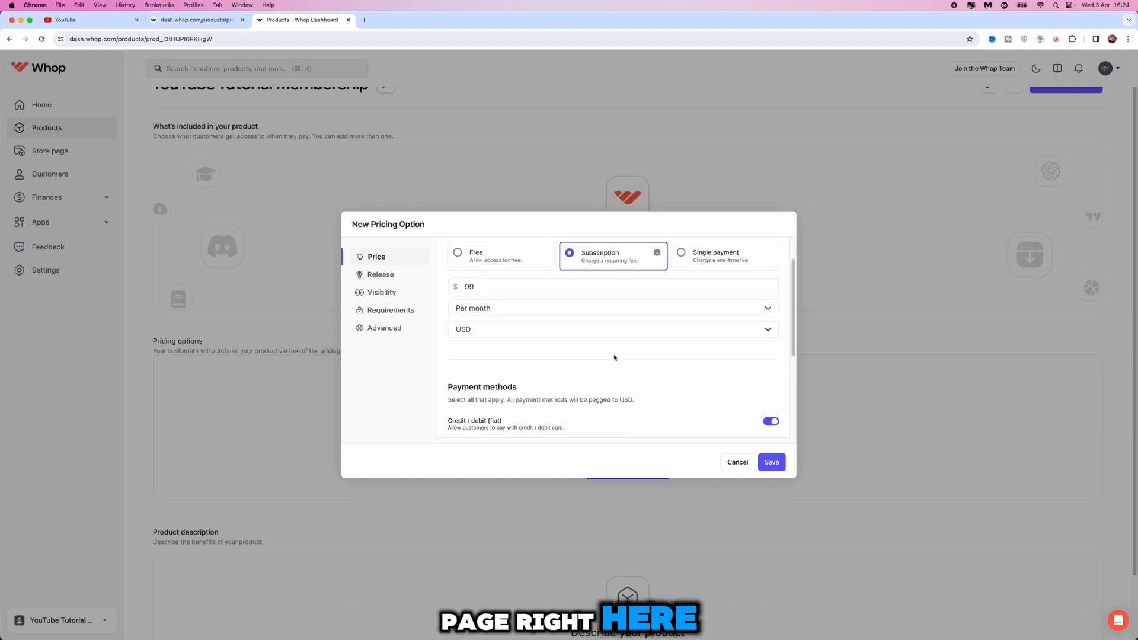
{"action": "left_click", "coordinate": [388, 276]}
{"action": "left_click", "coordinate": [388, 293]}
{"action": "left_click", "coordinate": [417, 311]}
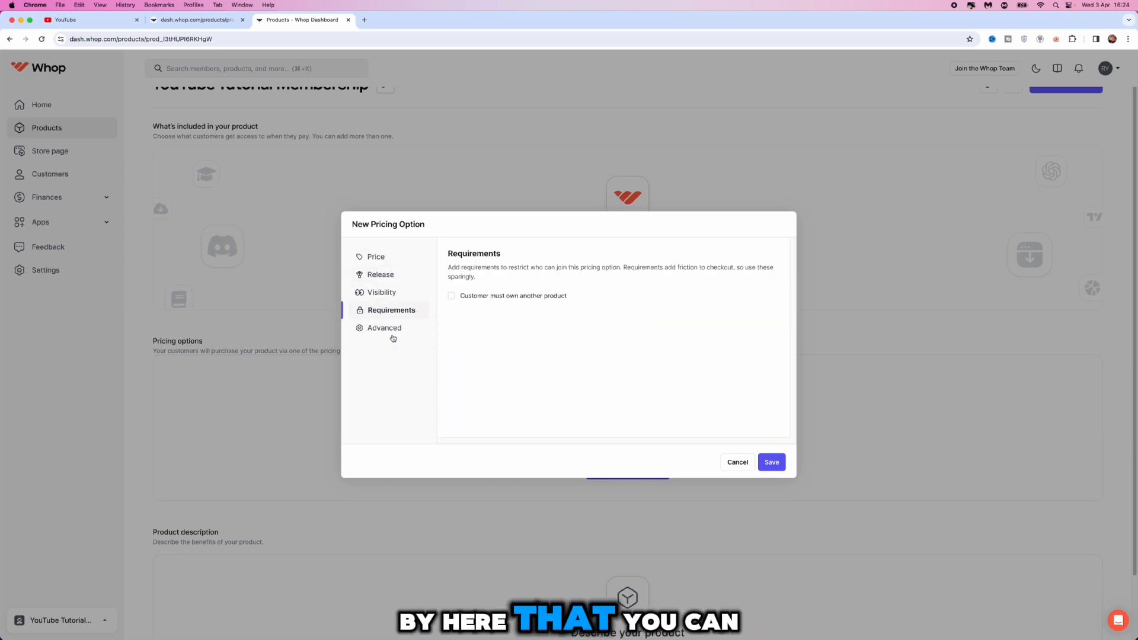
{"action": "left_click", "coordinate": [393, 331]}
{"action": "left_click", "coordinate": [388, 312]}
{"action": "left_click", "coordinate": [381, 294]}
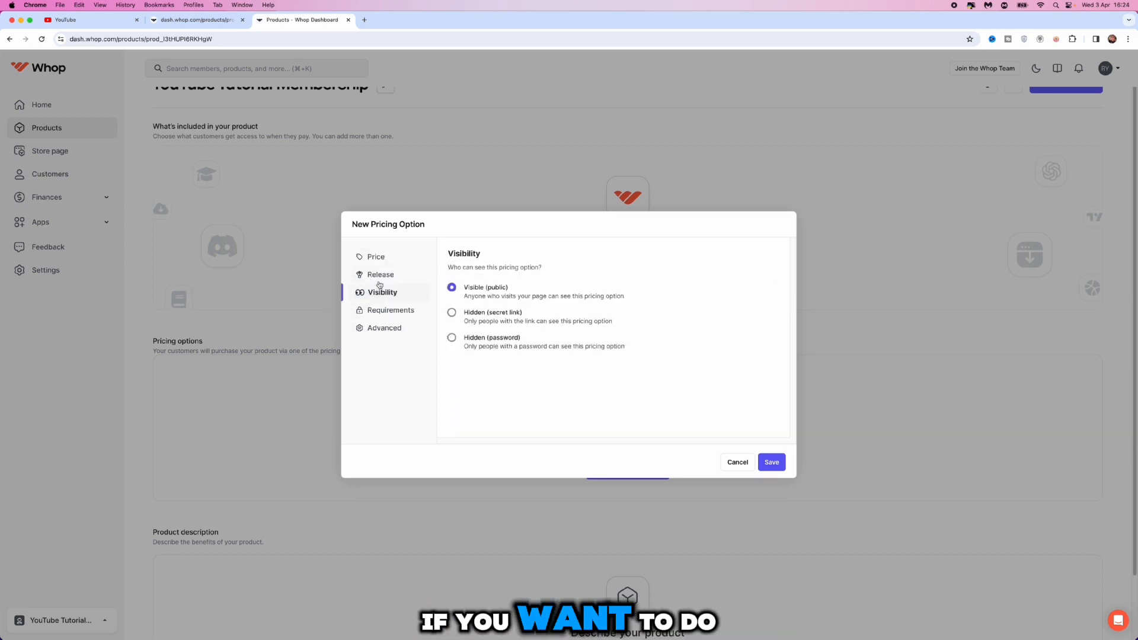
{"action": "left_click", "coordinate": [379, 273]}
Return to the price settings and save the $99 monthly subscription option
{"action": "left_click", "coordinate": [375, 258]}
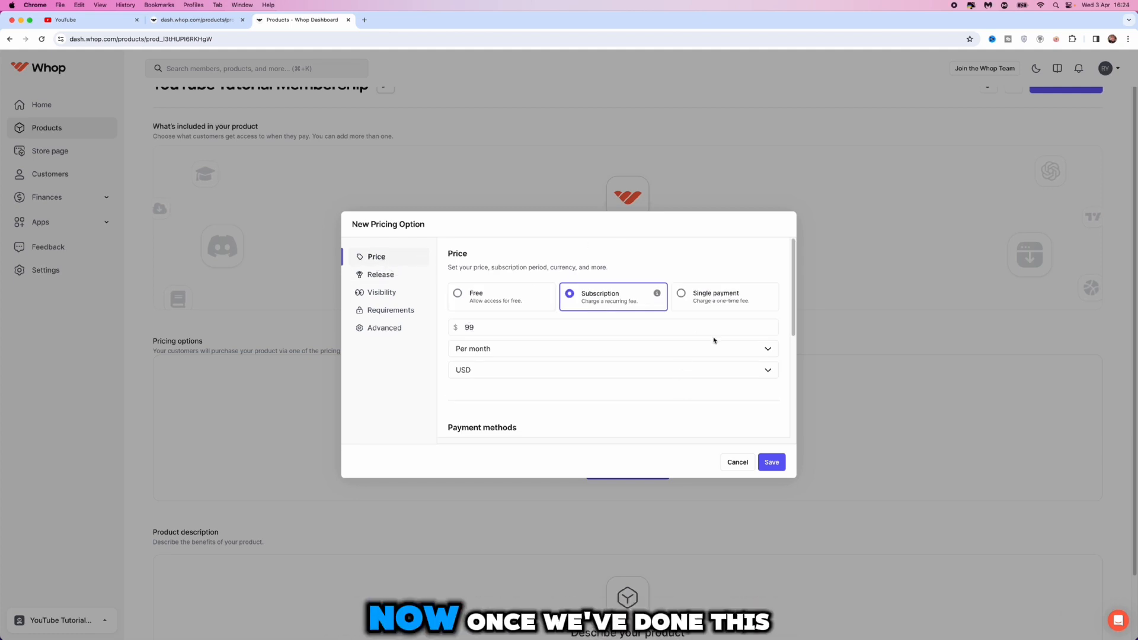
{"action": "left_click", "coordinate": [772, 462]}
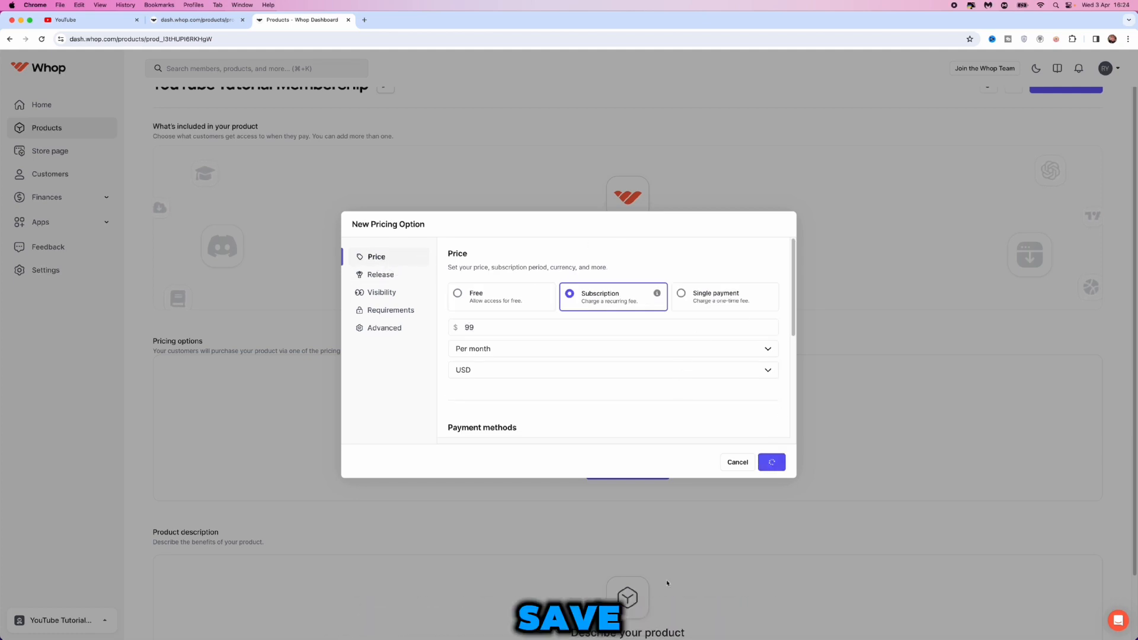